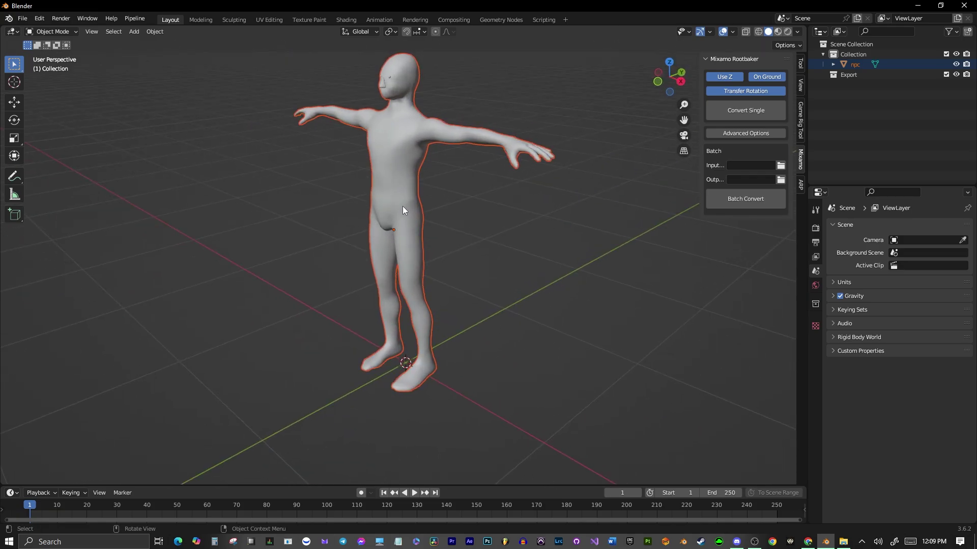
Orbit around the T-posed npc in Blender, then start a character upload on Mixamo.
middle_click_drag(379, 222, 518, 202)
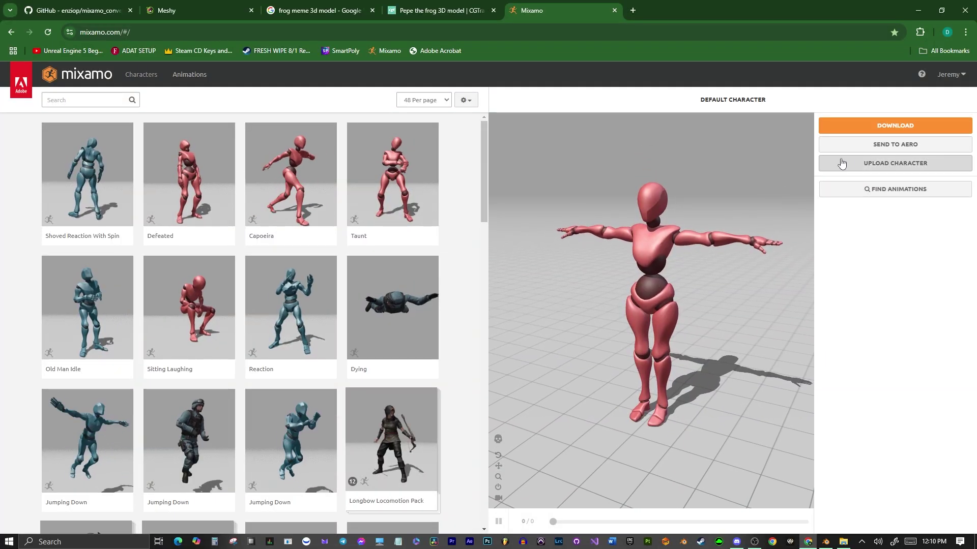
left_click(842, 163)
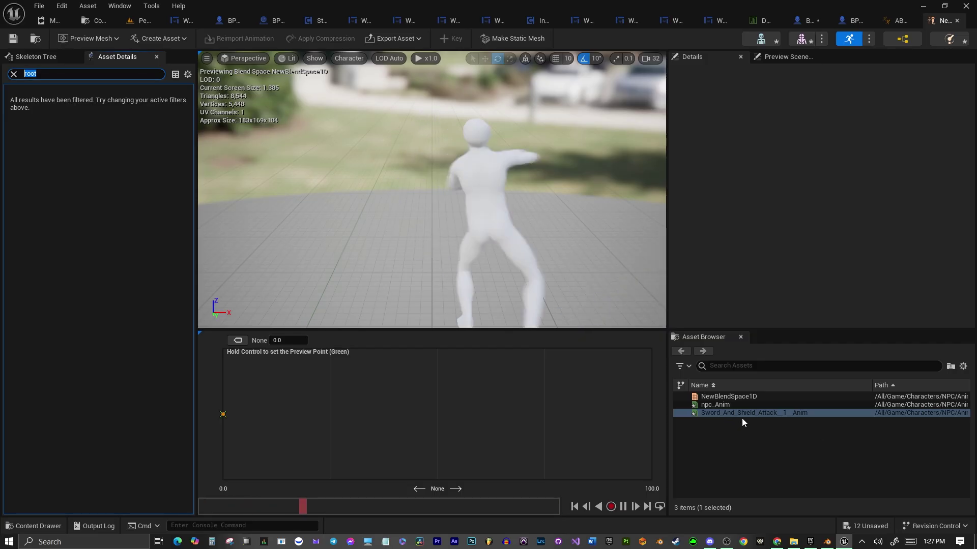
Enable root motion on the sword-and-shield attack animation, leaving Force Root Lock off.
double_click(743, 413)
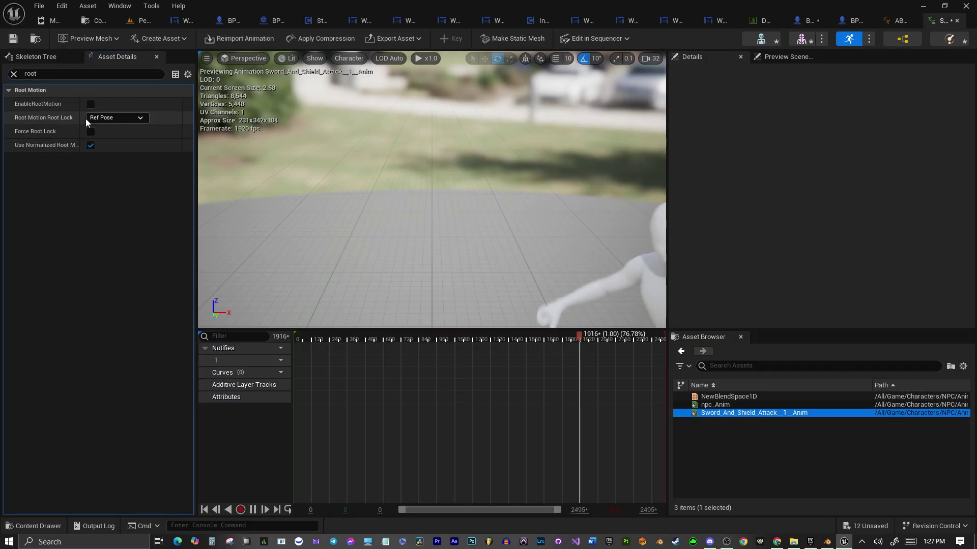
left_click(90, 132)
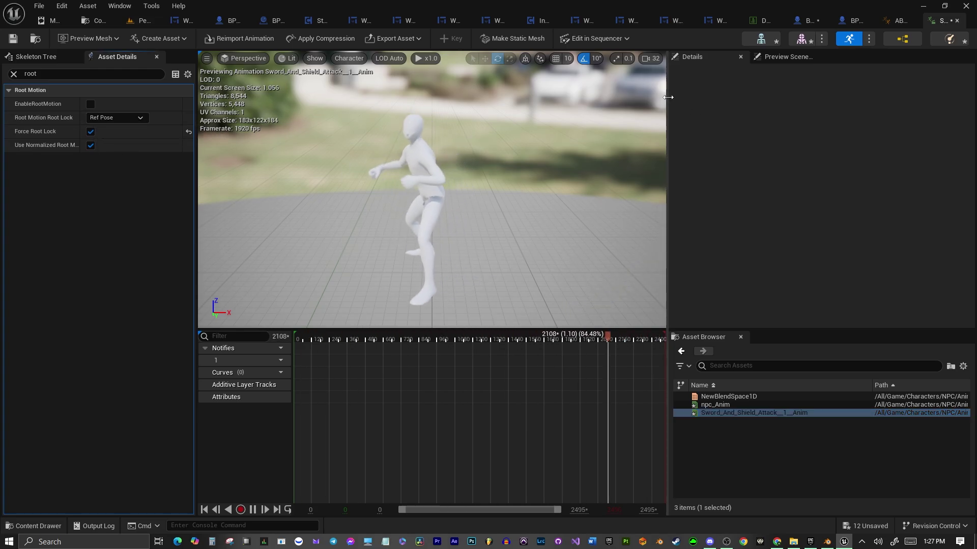
left_click(90, 131)
left_click(91, 104)
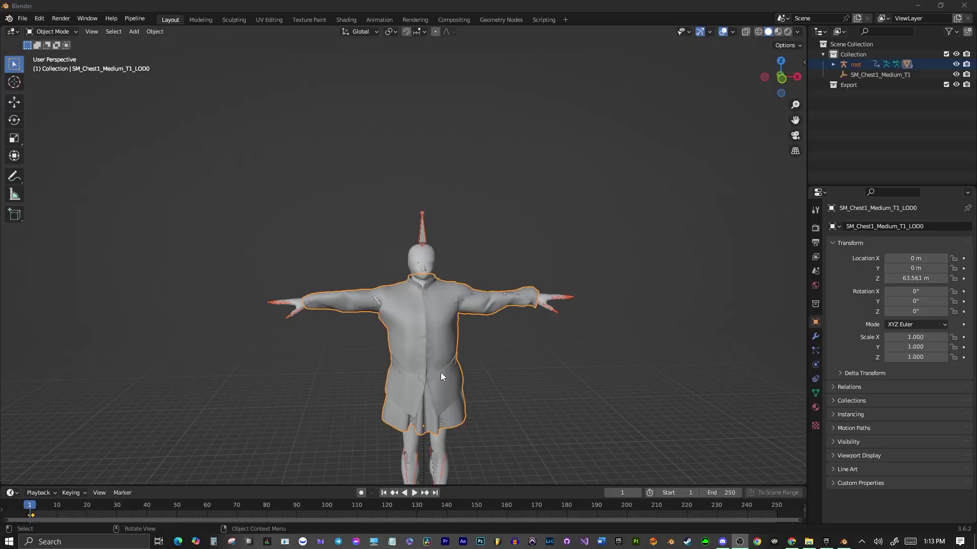
Frame the character in the preview and save the BP_NPC blueprint with its Chest mesh.
middle_click_drag(440, 376, 366, 356)
scroll(436, 325, "up", 3)
middle_click_drag(435, 322, 538, 436)
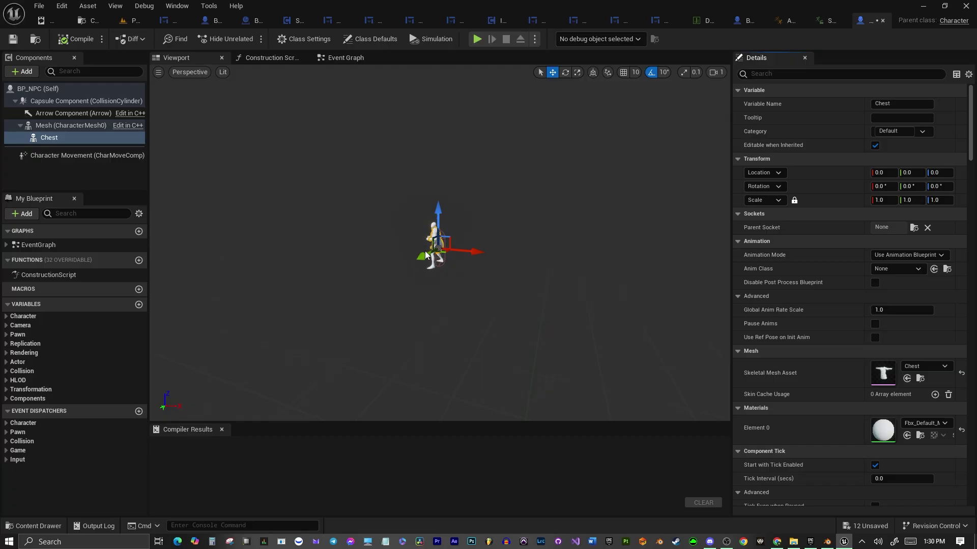
key("f")
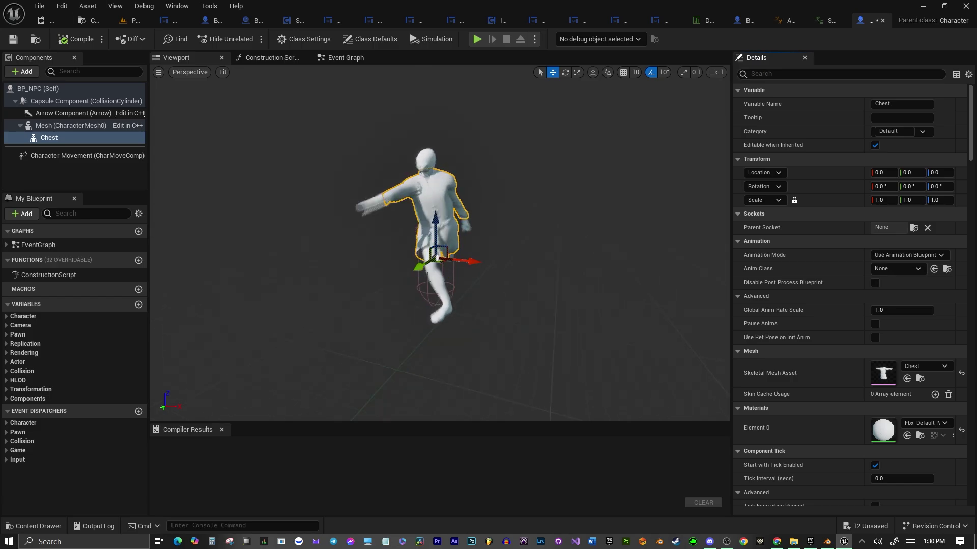
left_click(13, 43)
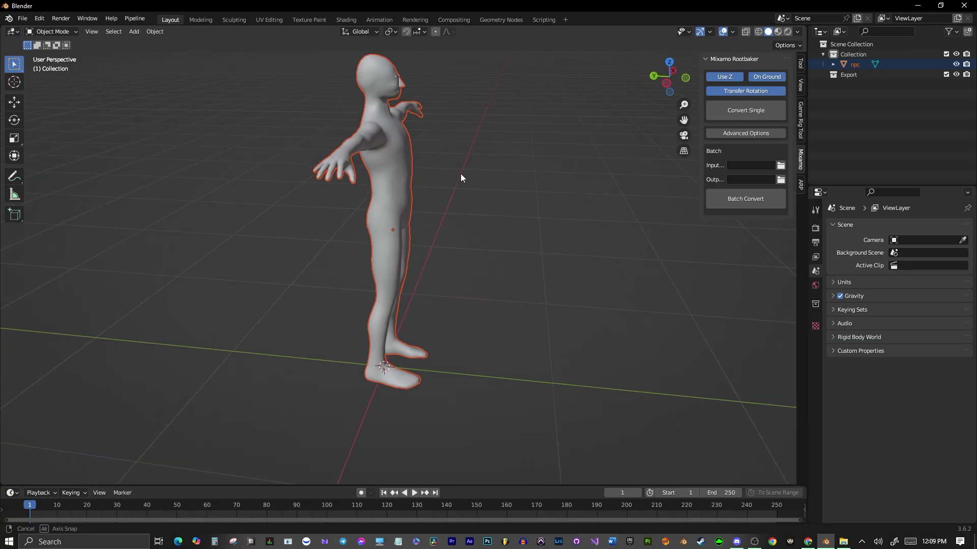
View the npc from a front three-quarter angle, then begin a Mixamo character upload.
middle_click_drag(460, 178, 450, 209)
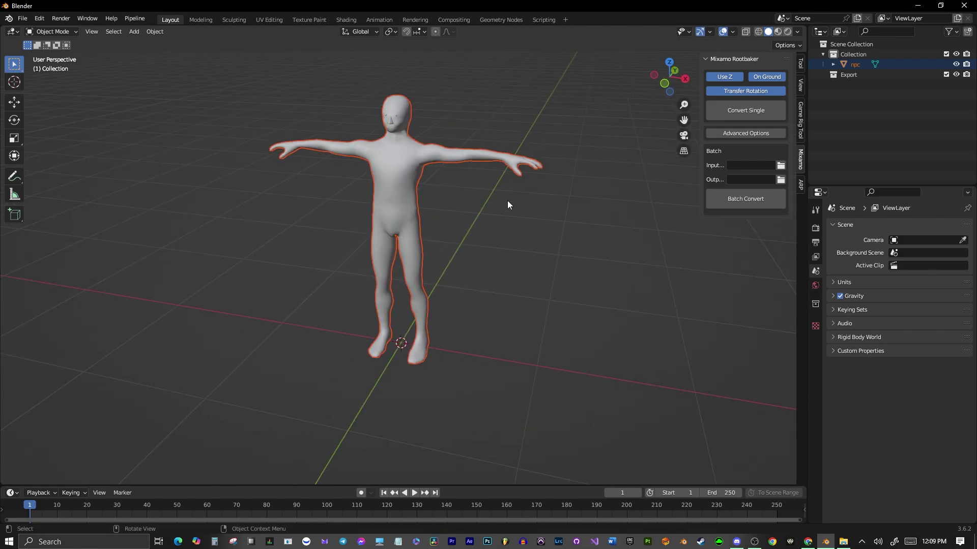
key("alt+Tab")
left_click(869, 164)
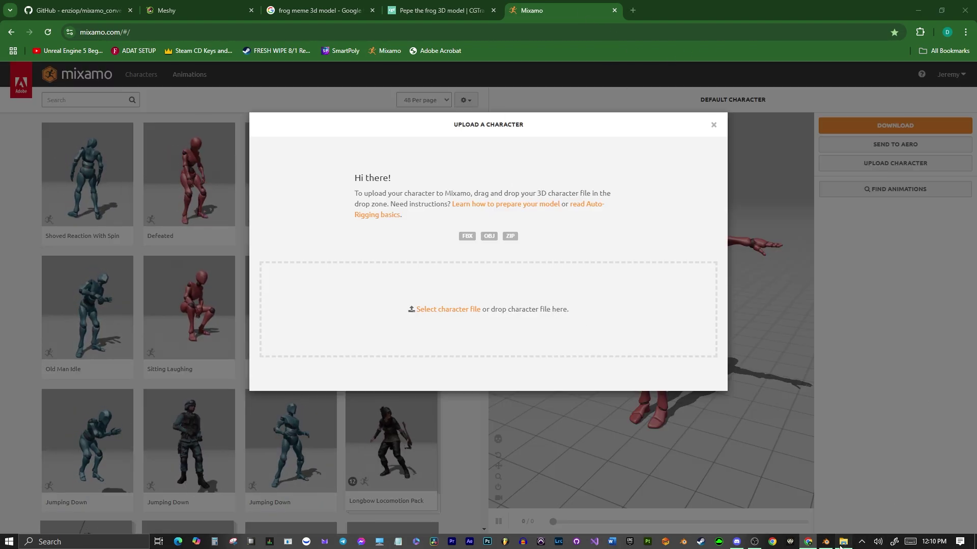
Upload the npc FBX and auto-rig it with chin, wrist, elbow, knee and groin markers.
left_click_drag(0, 229, 428, 324)
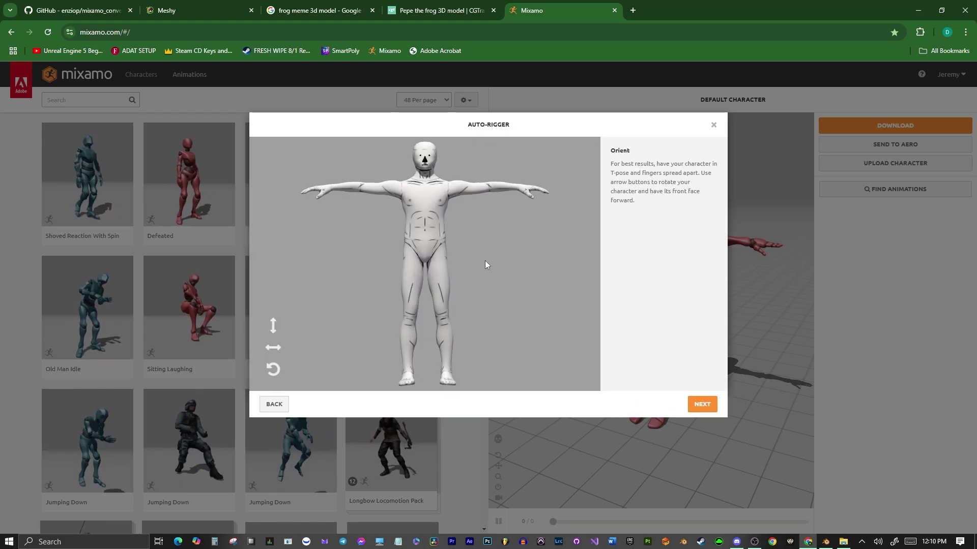
left_click(702, 404)
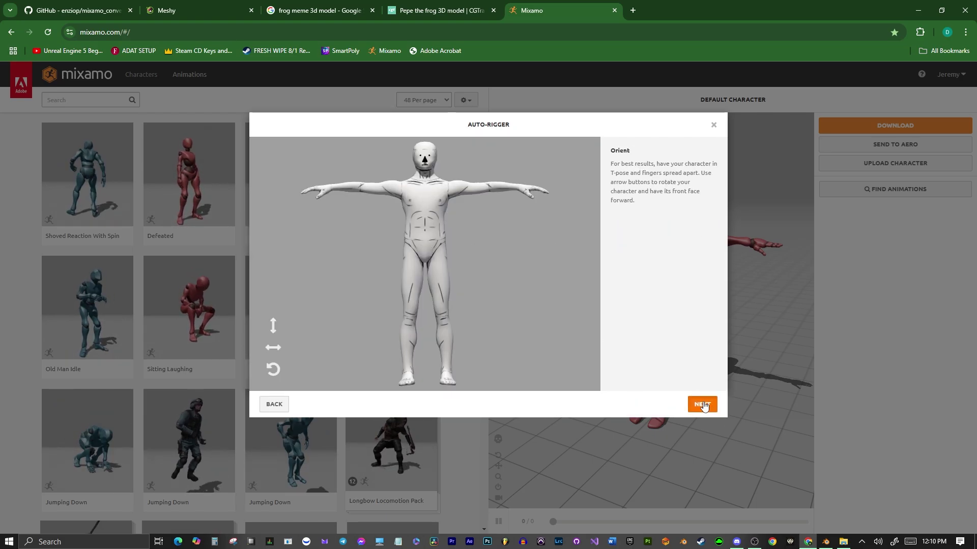
mouse_move(304, 264)
left_mouse_down()
mouse_move(380, 213)
mouse_move(420, 168)
mouse_move(428, 174)
left_mouse_up()
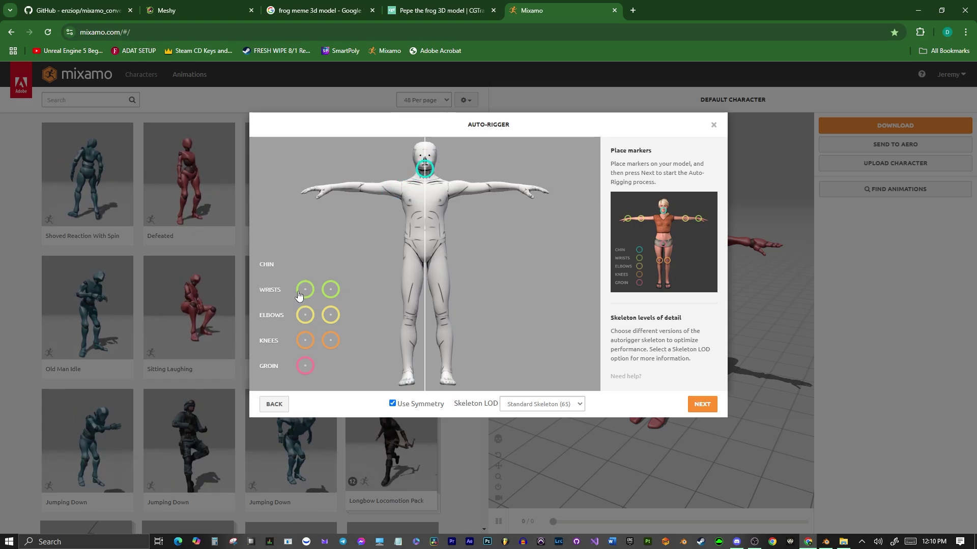
left_click_drag(306, 290, 331, 187)
left_click_drag(305, 315, 360, 186)
left_click_drag(305, 343, 409, 315)
left_click_drag(305, 366, 424, 259)
left_click(706, 404)
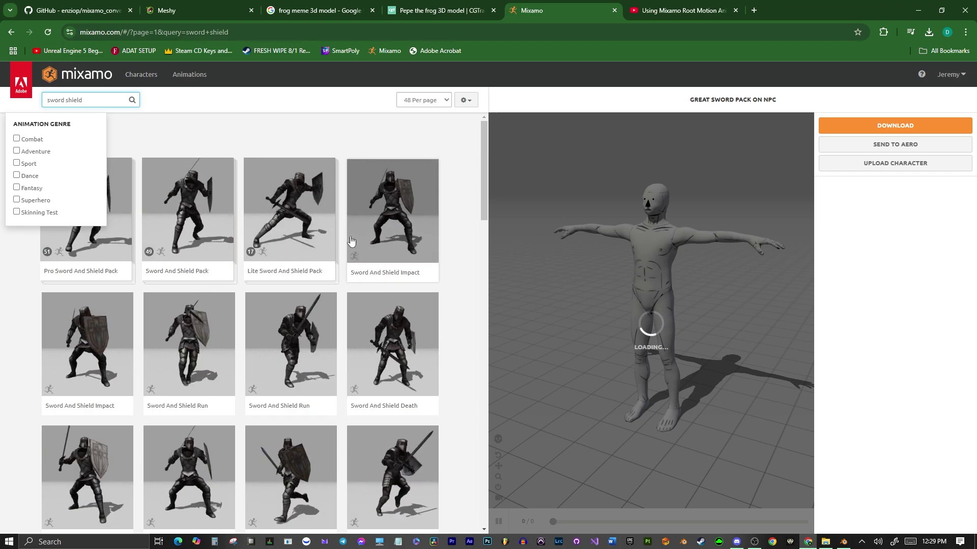
Browse the sword-and-shield animations and select Sword And Shield Attack.
scroll(311, 364, "down", 3)
scroll(310, 364, "up", 3)
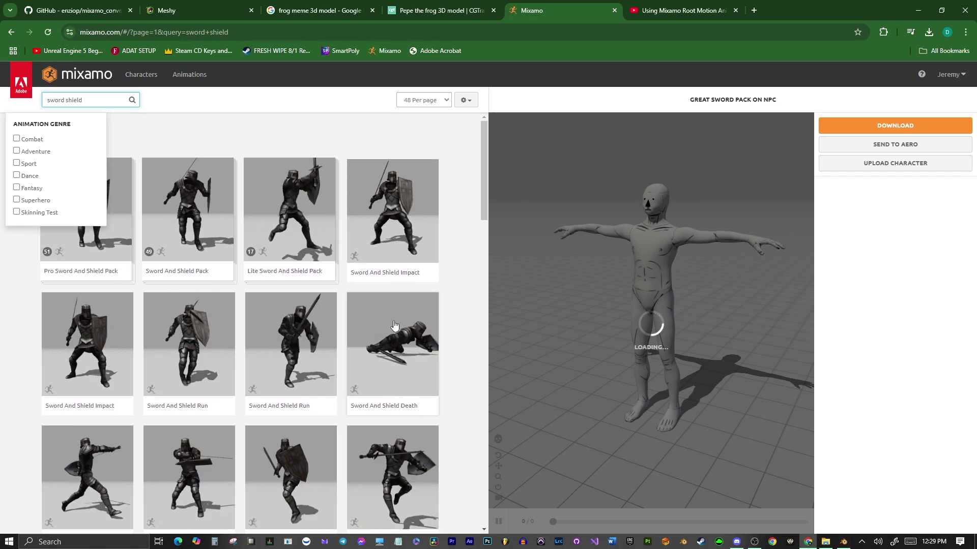
left_click(383, 333)
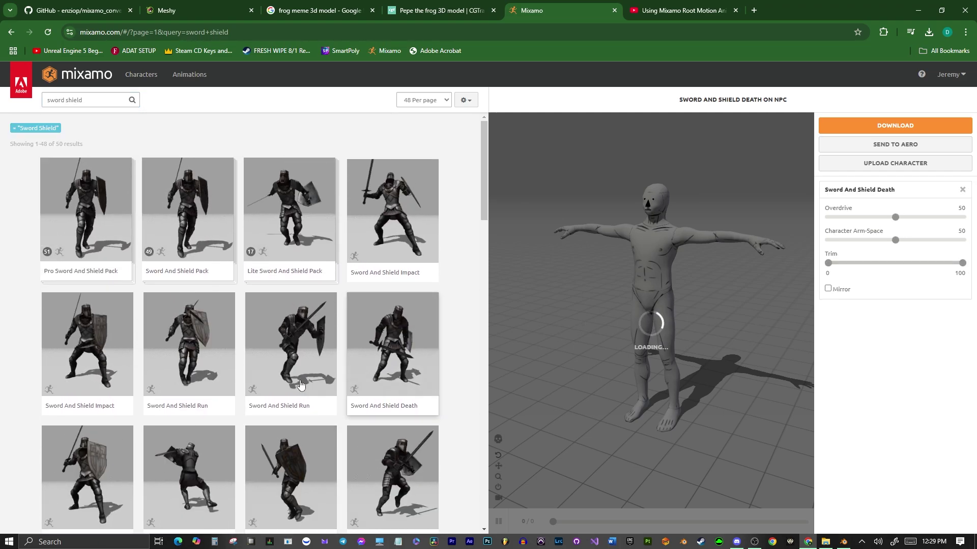
scroll(302, 348, "down", 2)
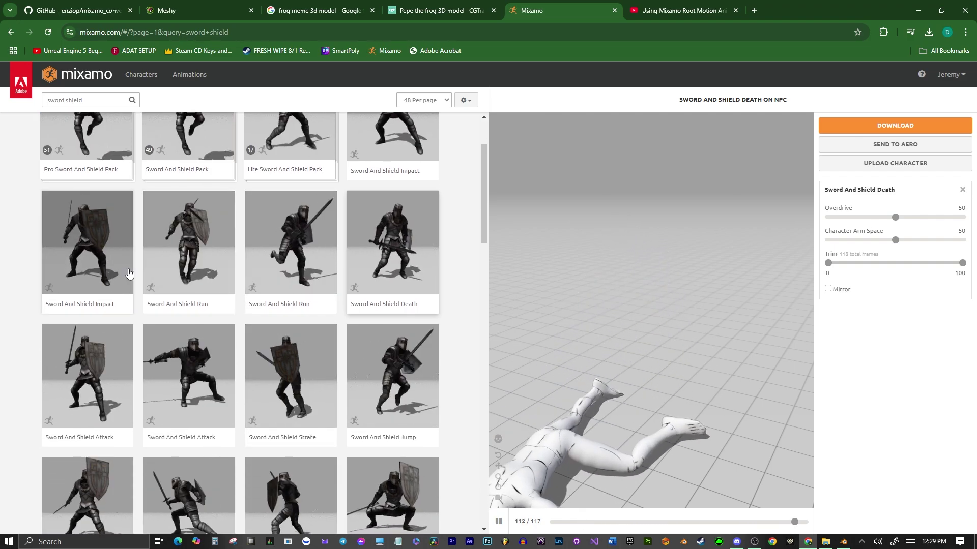
left_click(189, 376)
Download it as FBX without skin and with no keyframe reduction.
left_click(894, 127)
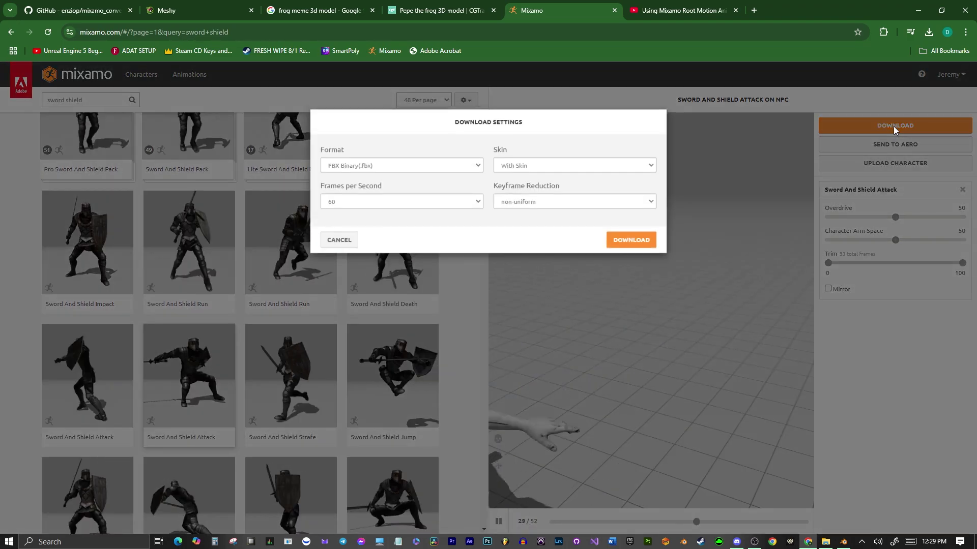
left_click(560, 169)
left_click(524, 194)
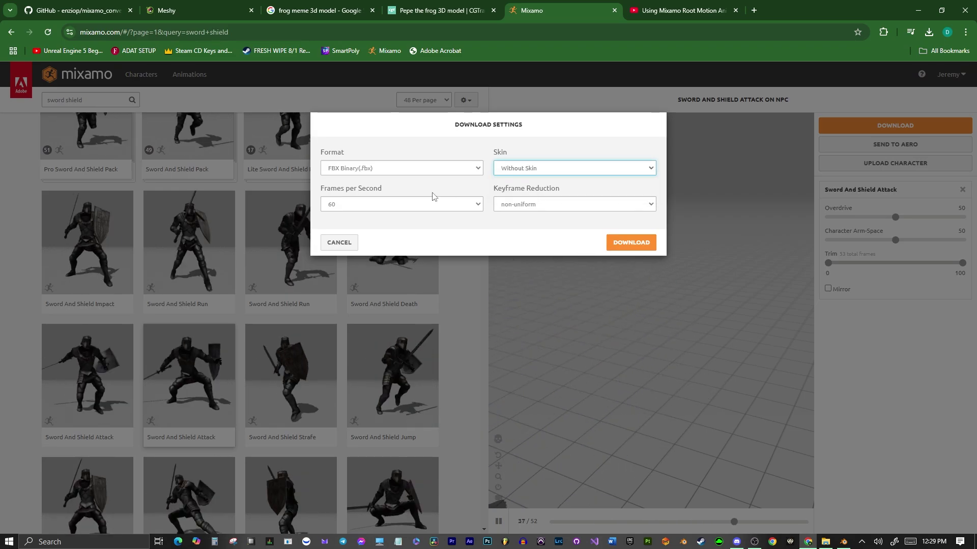
left_click(532, 204)
left_click(514, 218)
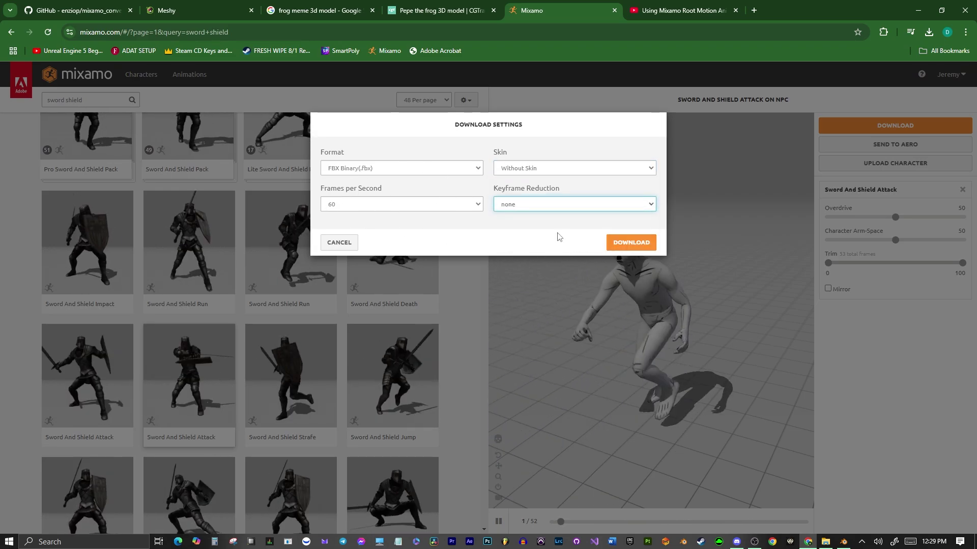
left_click(629, 243)
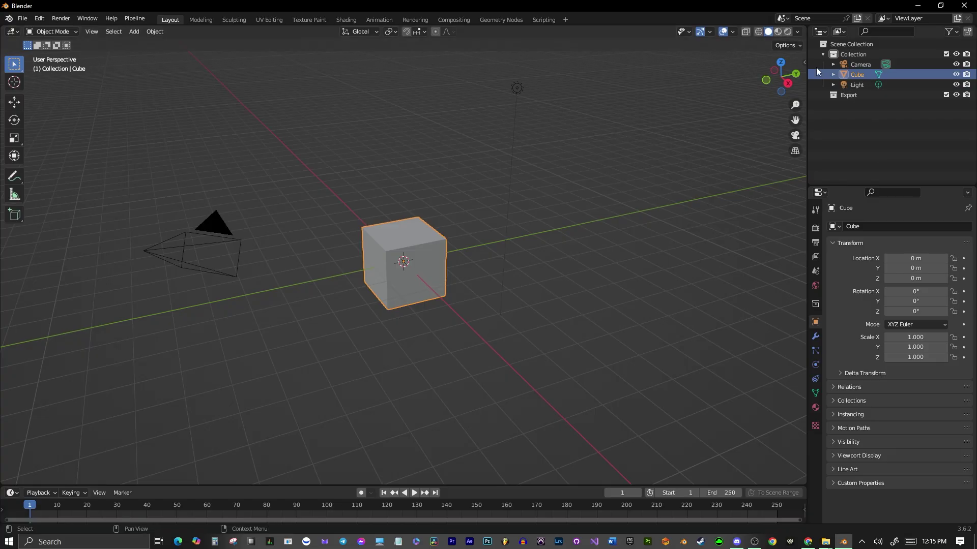
left_click(40, 19)
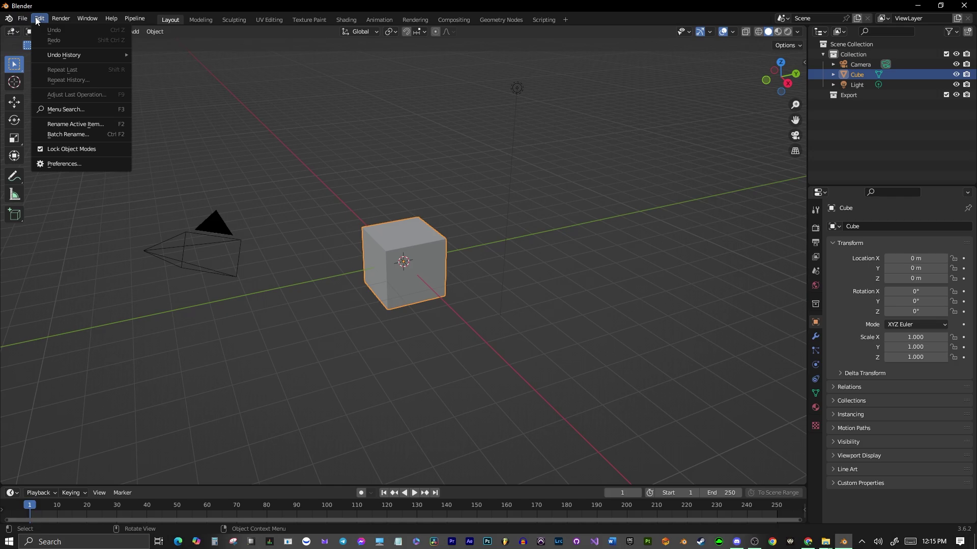
left_click(66, 164)
left_click(286, 54)
type("mix")
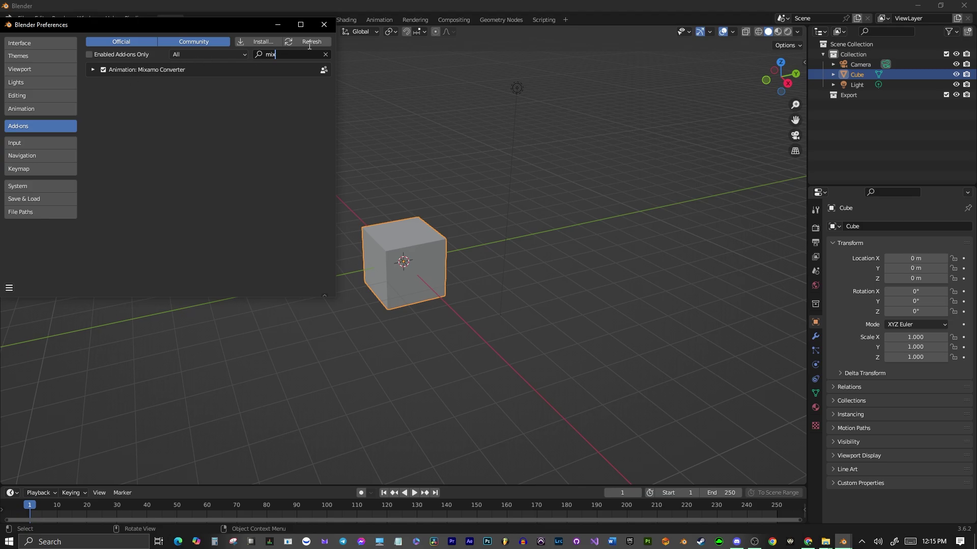
left_click(325, 54)
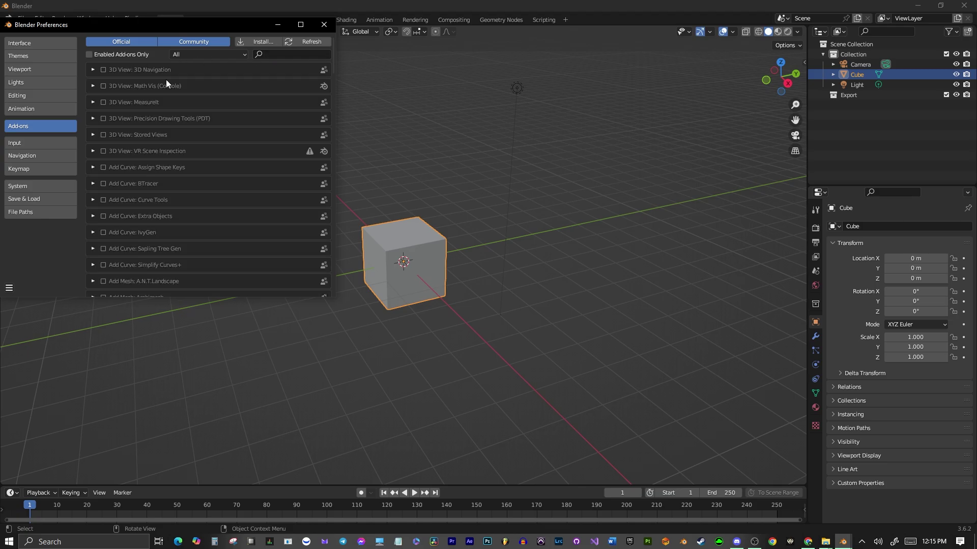
left_click(261, 42)
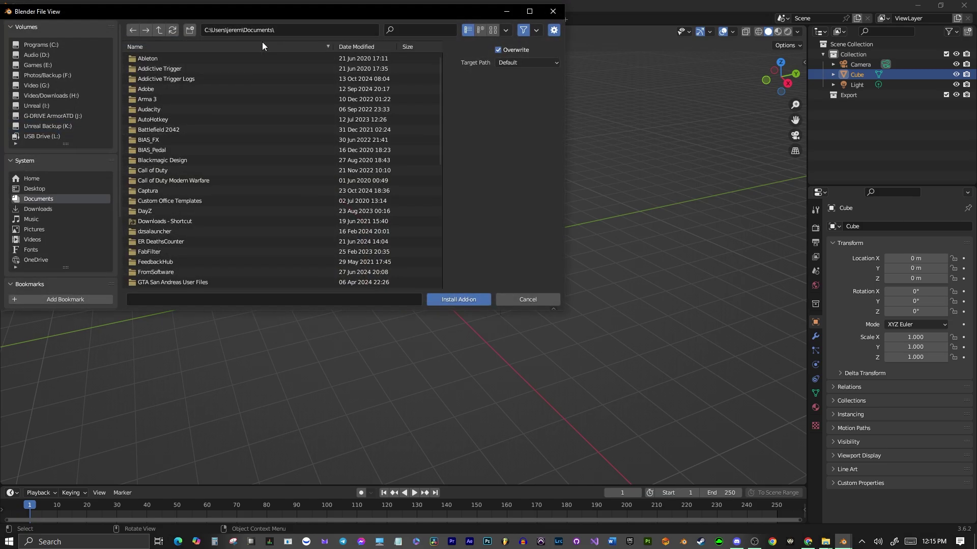
left_click(552, 10)
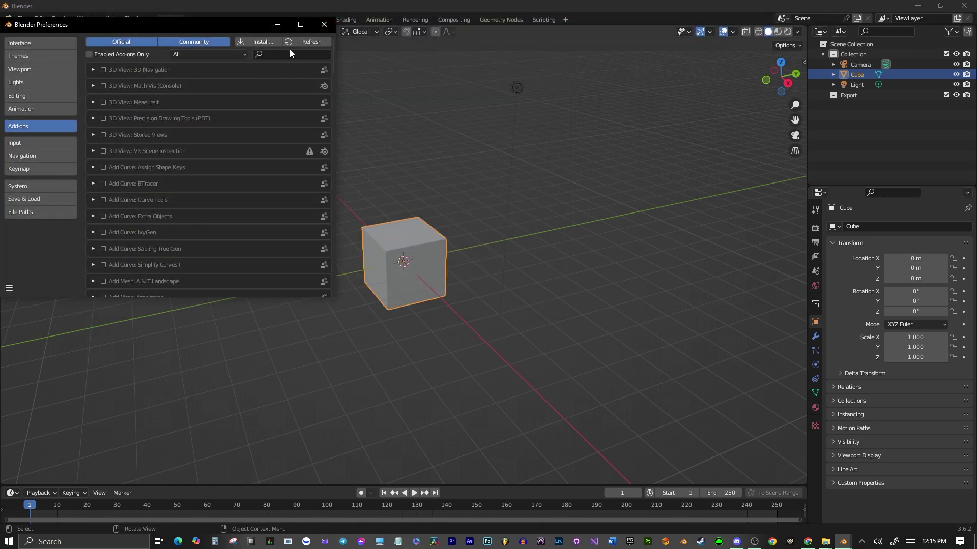
left_click(275, 54)
type("mix")
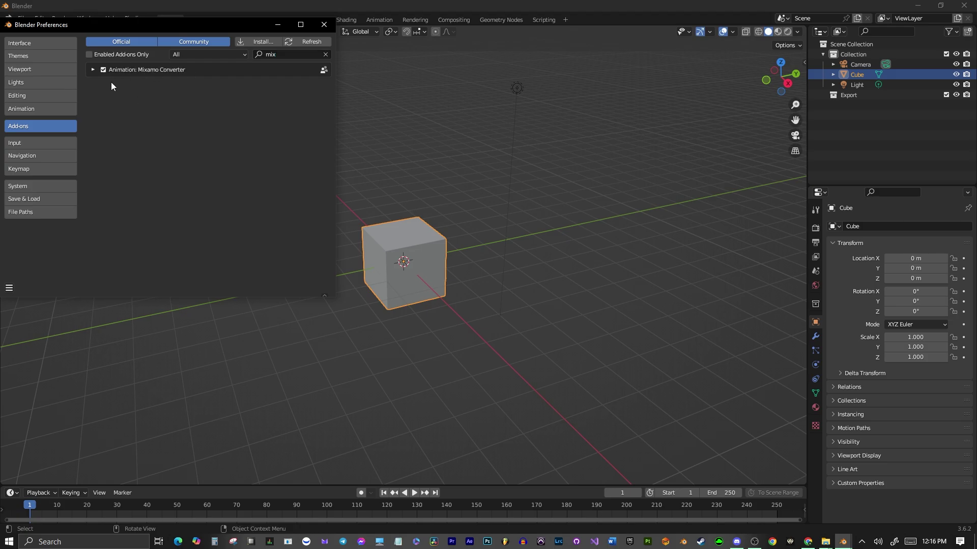
Return to the scene and show the Mixamo Rootbaker advanced options in the sidebar.
left_click(324, 25)
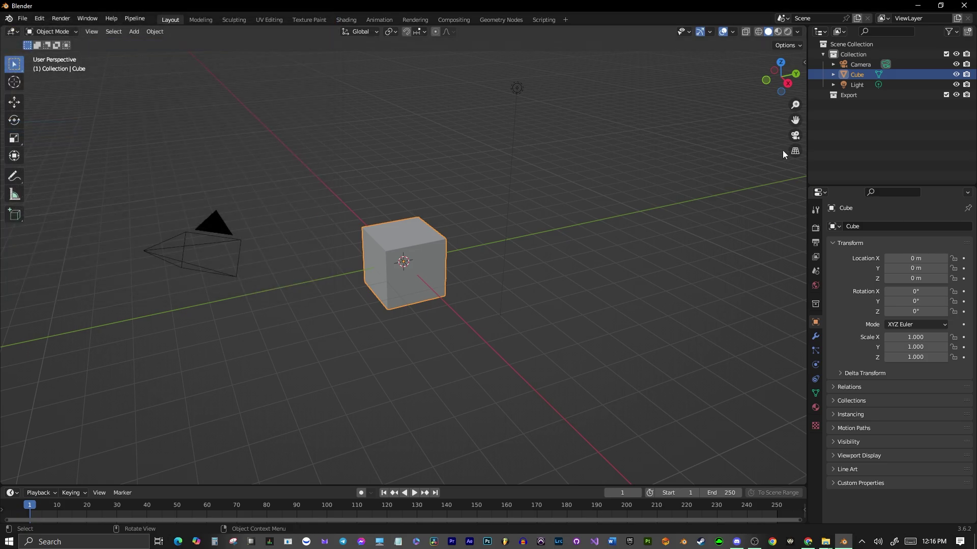
left_click_drag(807, 62, 702, 63)
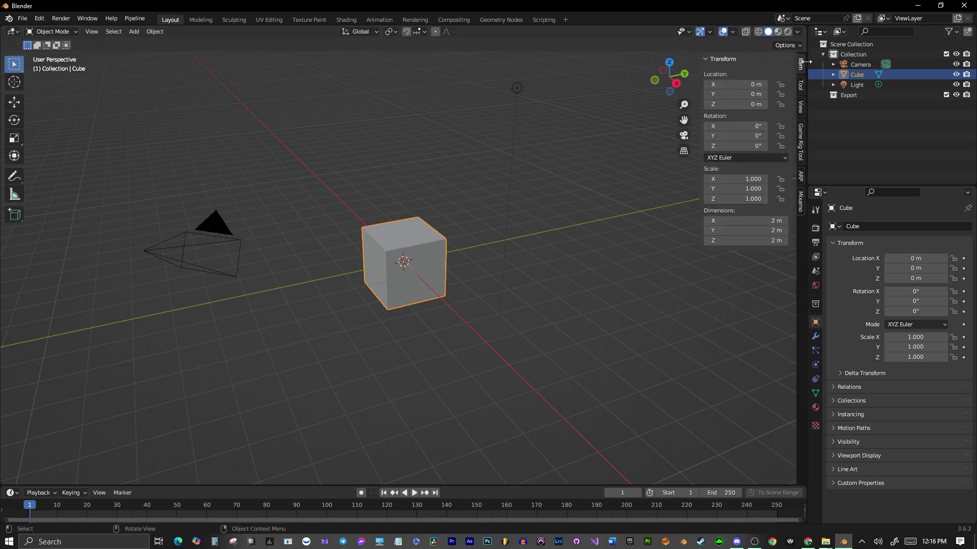
left_click(800, 203)
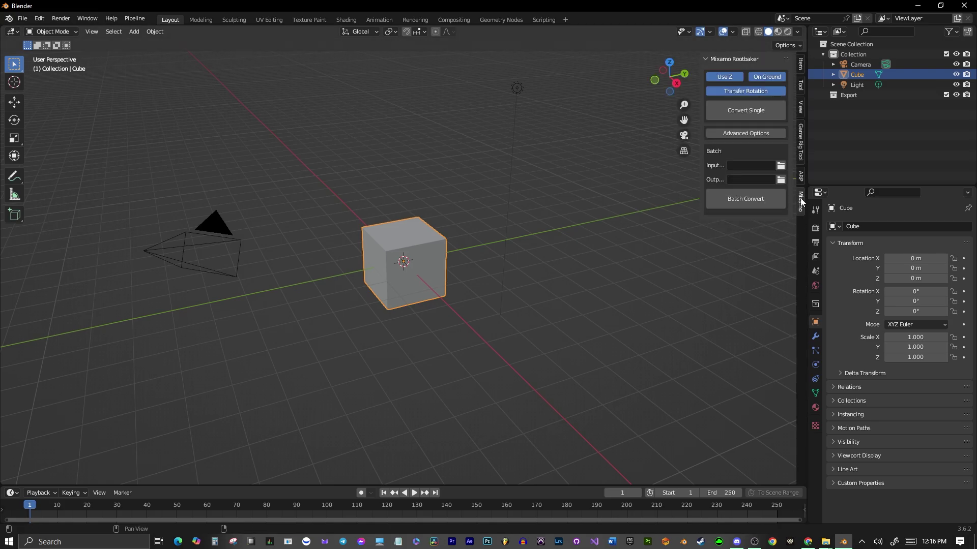
left_click(755, 132)
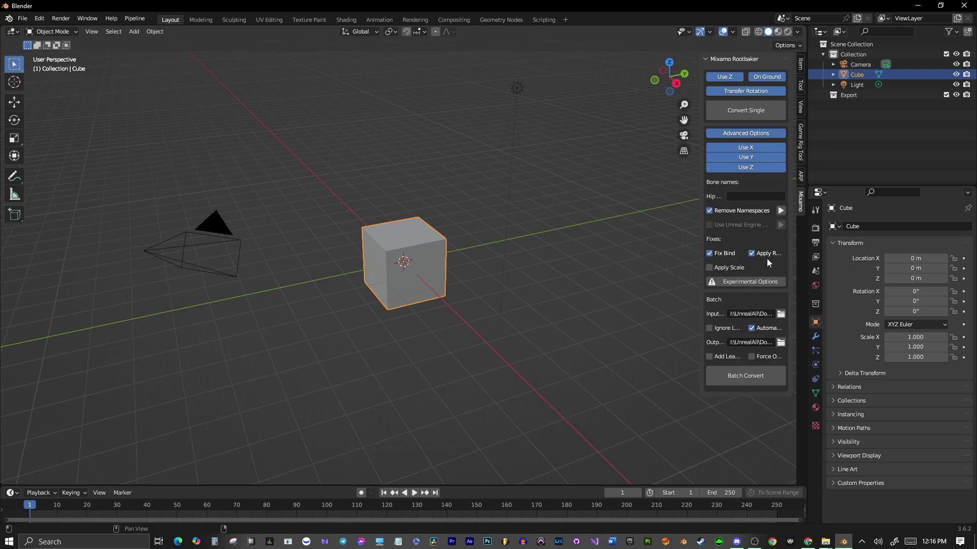
left_click_drag(702, 264, 629, 265)
Turn on Apply Scale, turn off Apply Rotation and Transfer Rotation, and set Scale to 0.01.
left_click(644, 269)
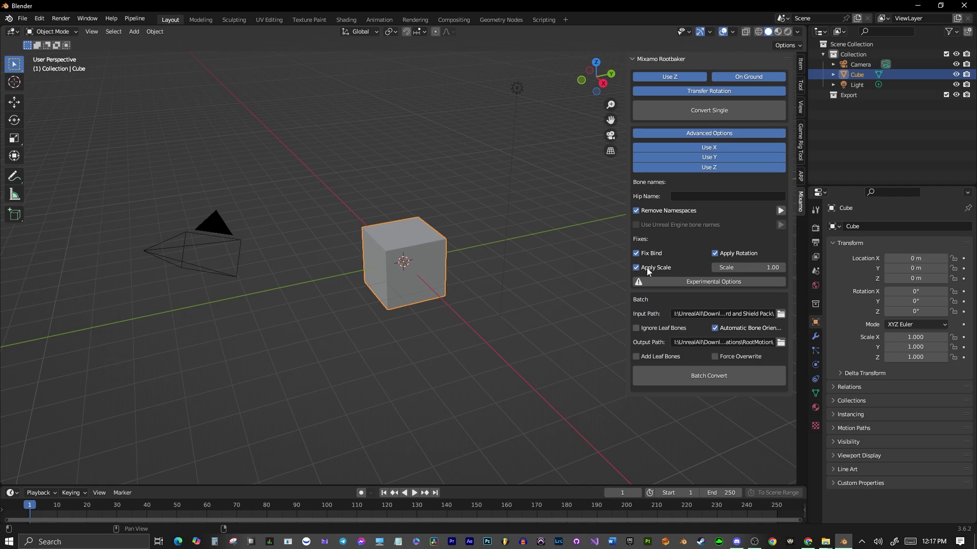
left_click(715, 253)
left_click(702, 92)
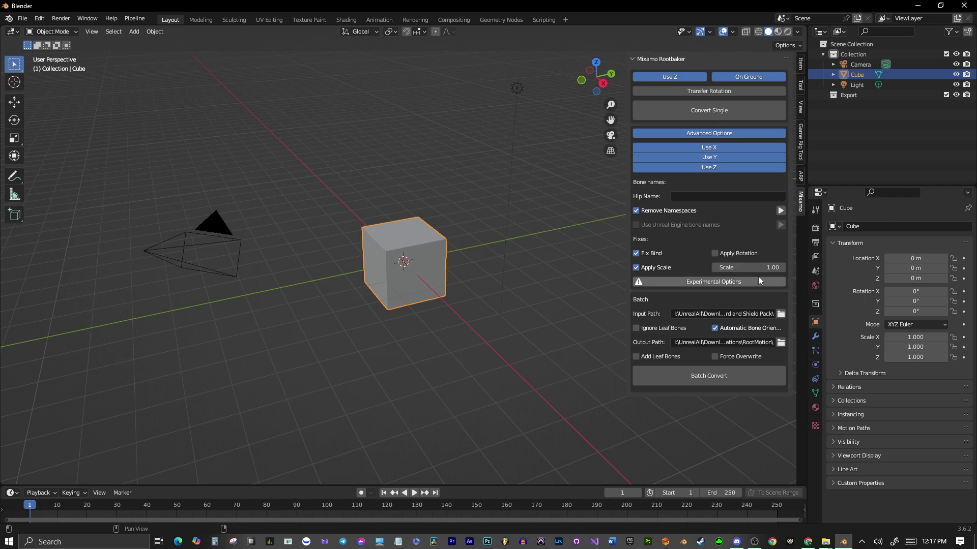
left_click(773, 269)
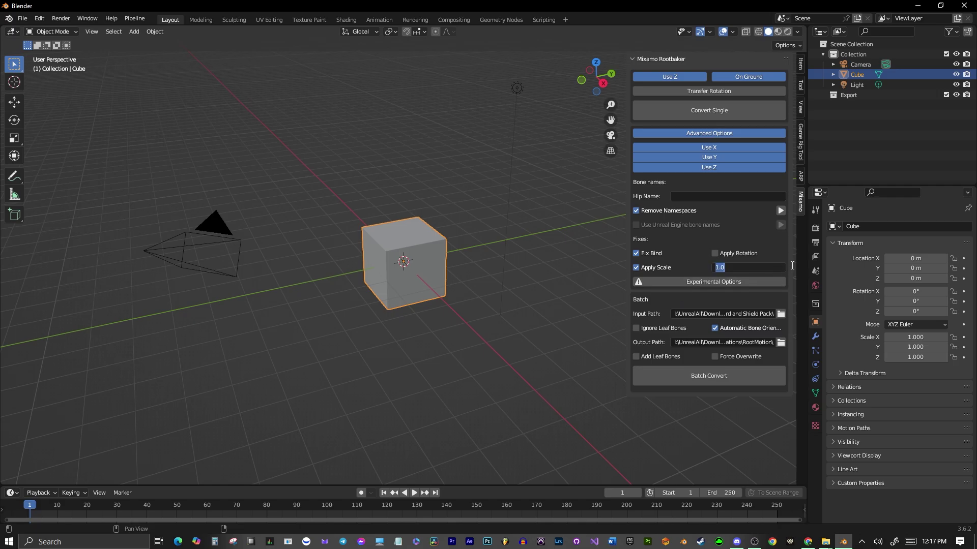
type("0.01")
key("Return")
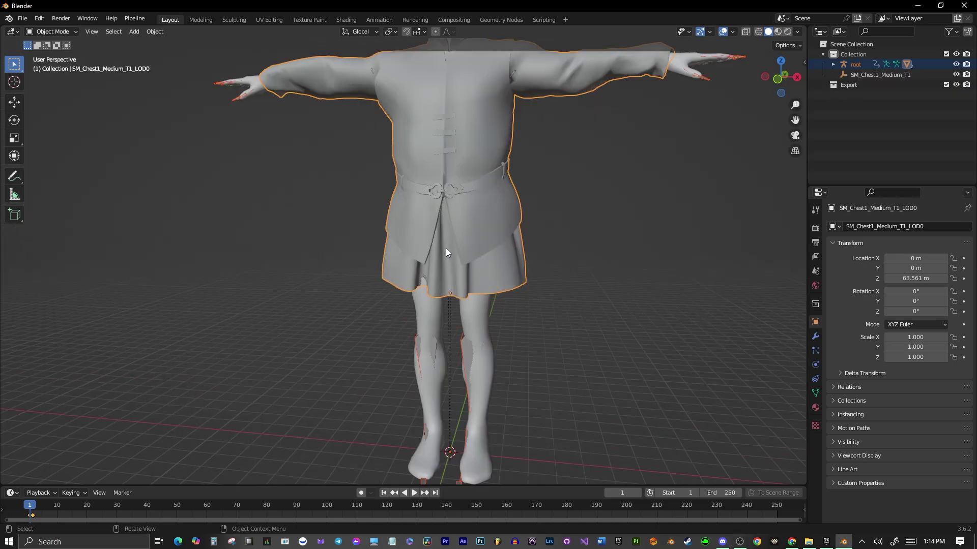
Orbit around the character wearing the shirt and select SM_Chest1_Medium_T1 in the Outliner.
middle_click_drag(445, 248, 591, 254)
scroll(477, 218, "up", 3)
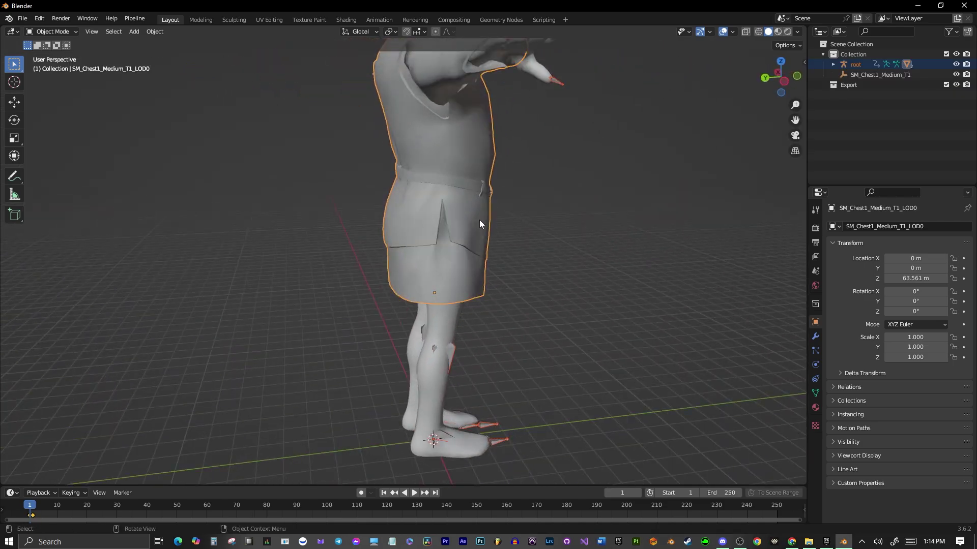
middle_click_drag(478, 223, 490, 170)
middle_click_drag(401, 148, 480, 184)
scroll(480, 185, "down", 5)
middle_click_drag(576, 157, 457, 222)
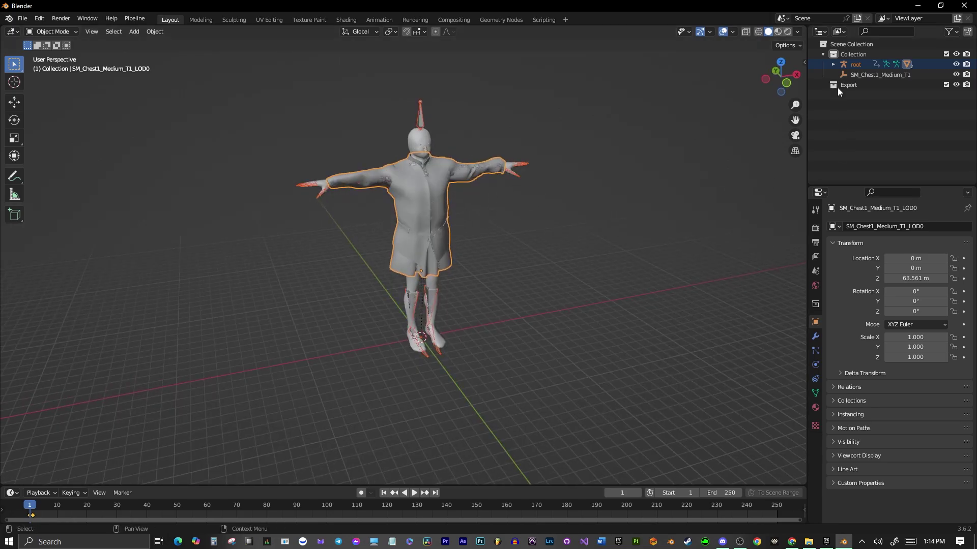
left_click(867, 73)
Clear the shirt mesh's existing parent with the root armature also selected.
left_click(860, 64, "ctrl")
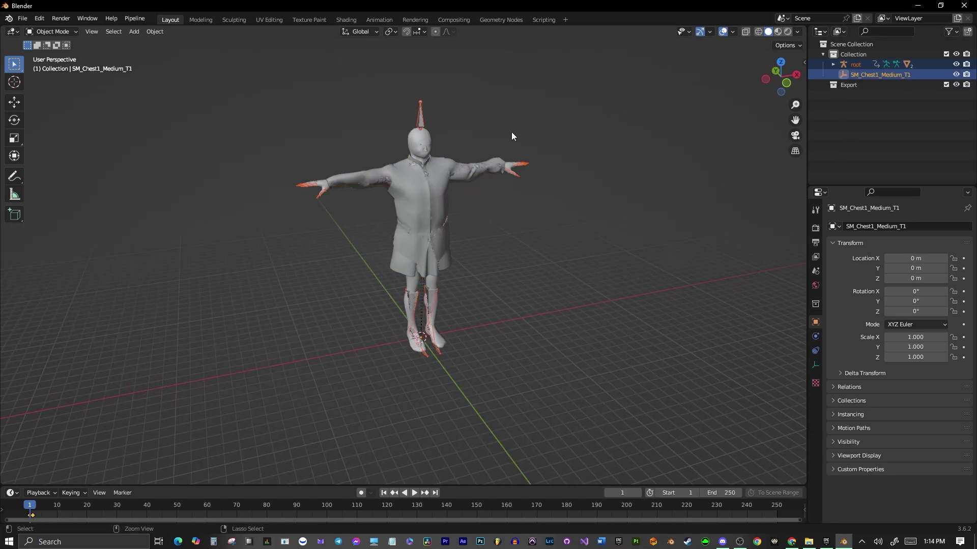
key("alt+p")
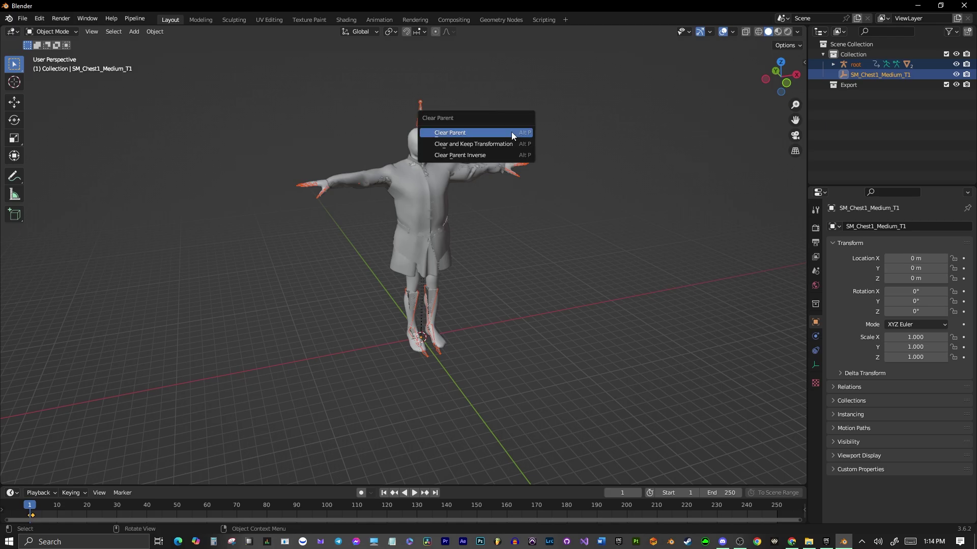
left_click(511, 132)
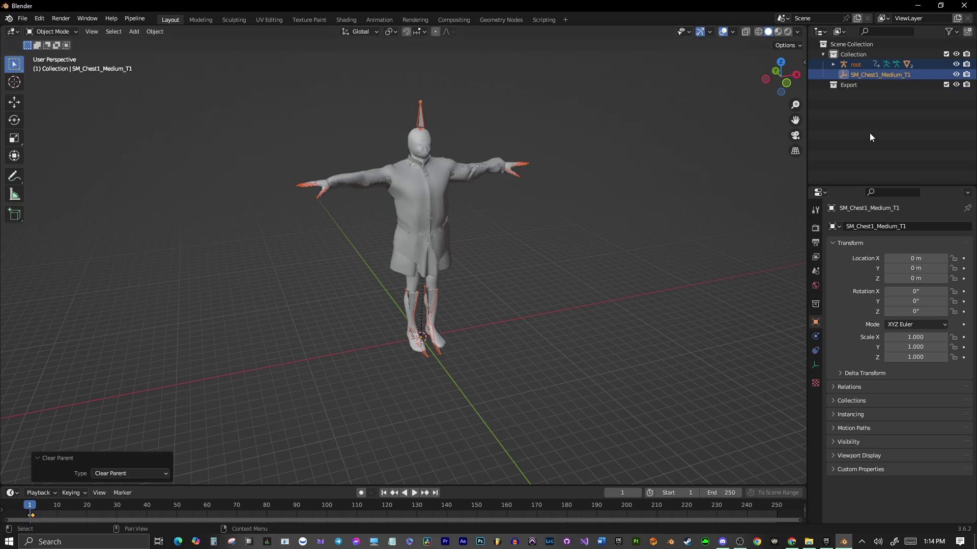
Parent SM_Chest1_Medium_T1 to the root armature using Armature Deform With Empty Groups.
left_click(442, 209)
left_click(422, 125, "shift")
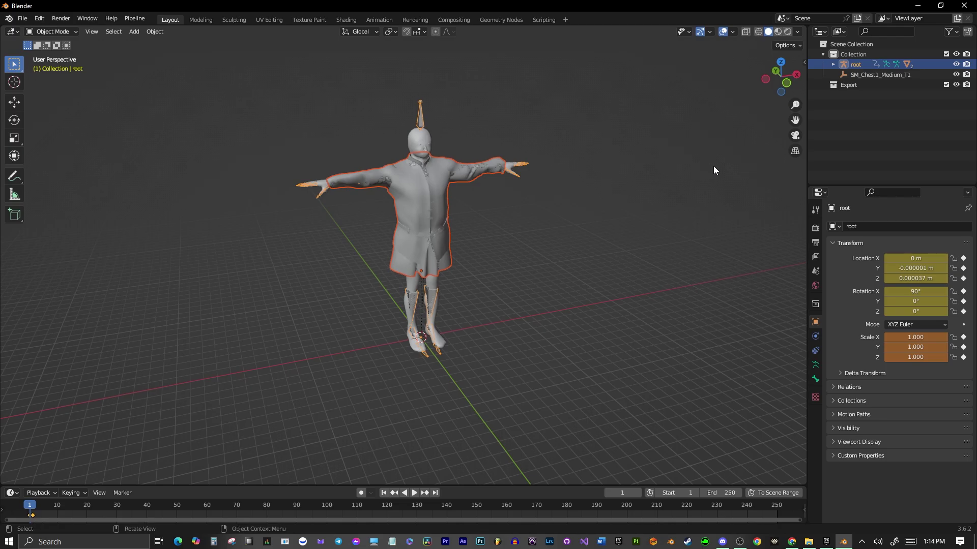
key("ctrl+p")
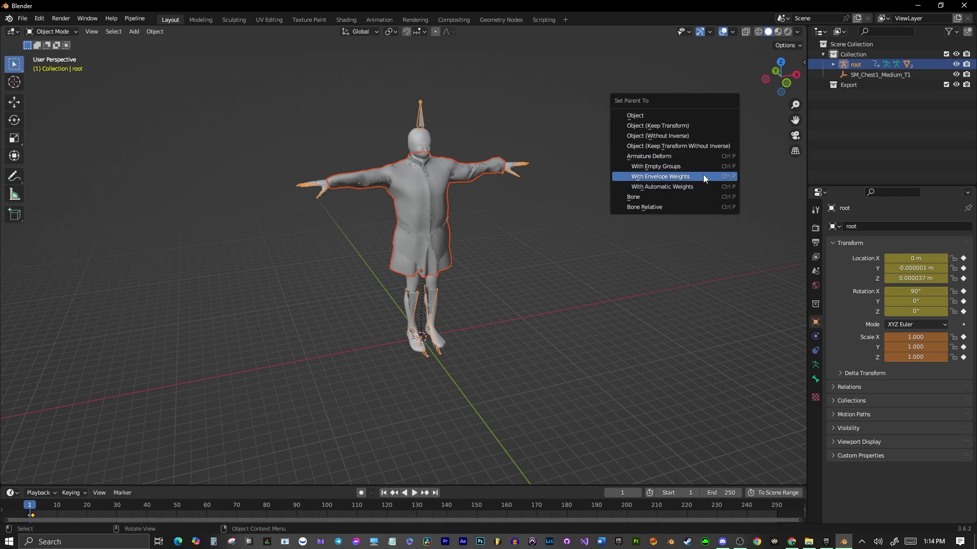
left_click(665, 168)
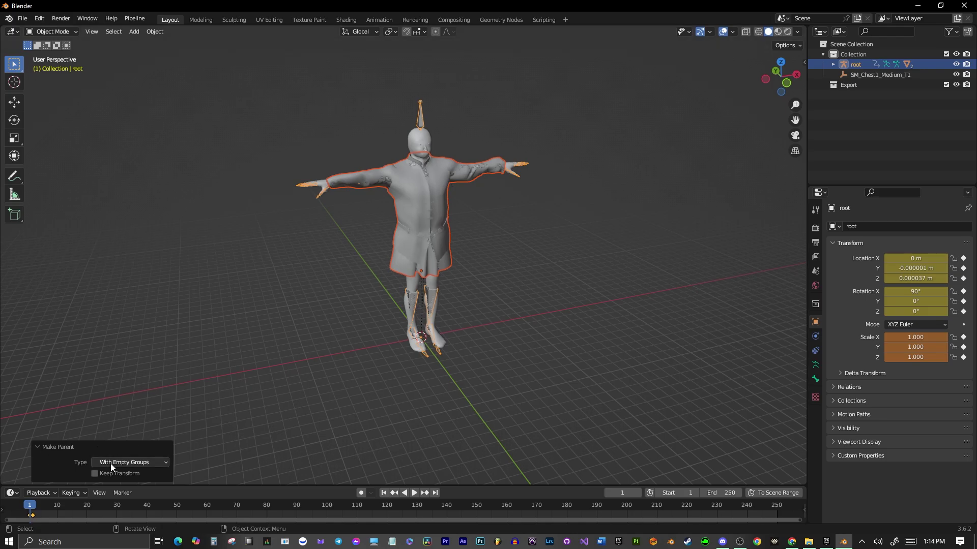
Add a Data Transfer modifier to the SM_Chest1_Medium_T1_LOD0 shirt mesh.
left_click(423, 170)
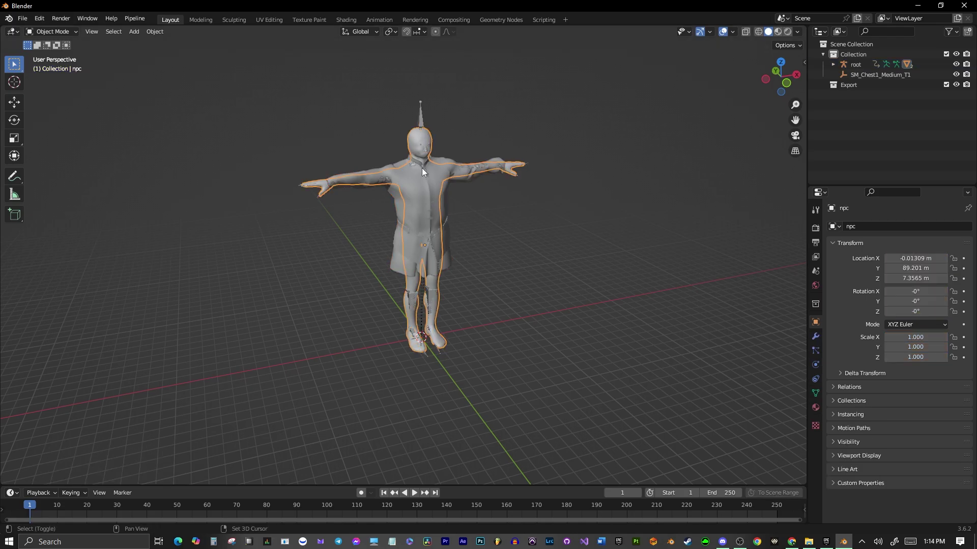
left_click(422, 202, "shift")
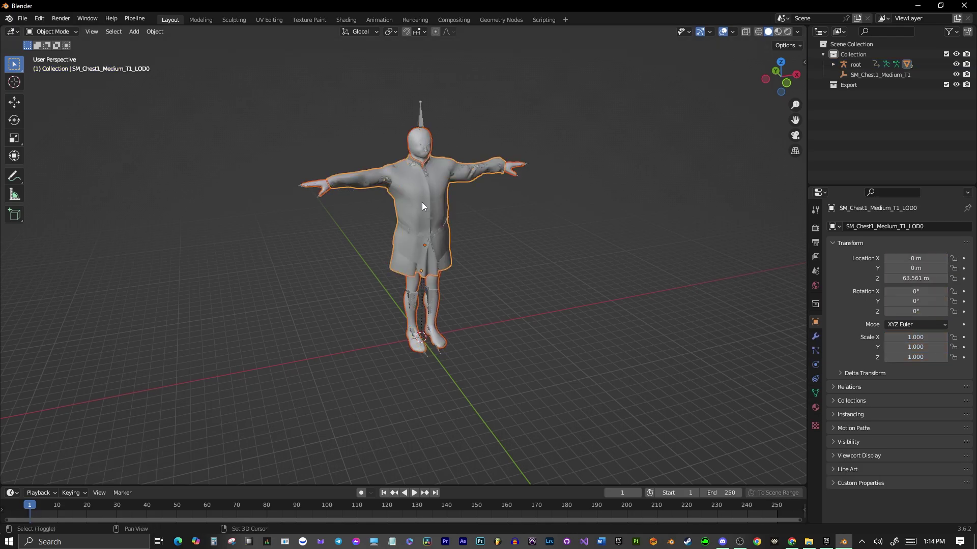
left_click(816, 339)
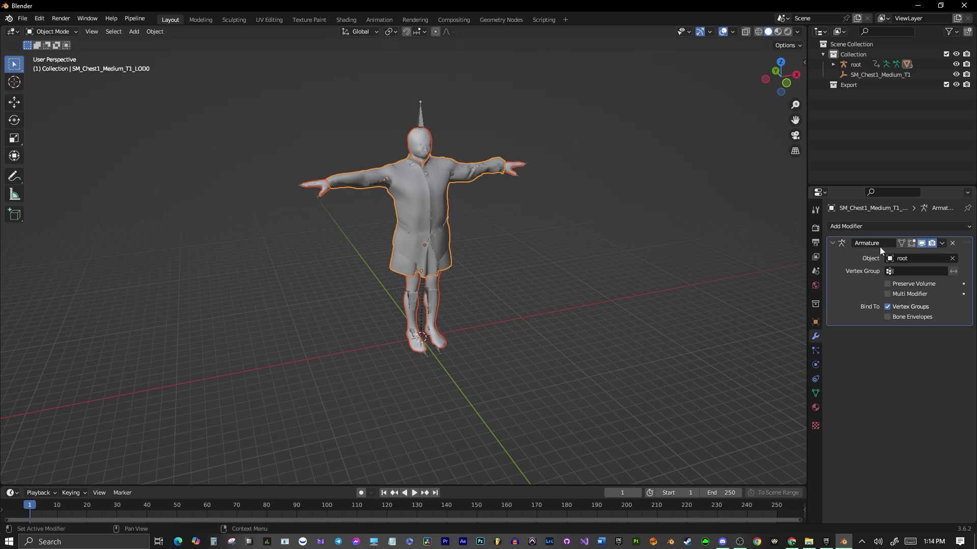
left_click(876, 226)
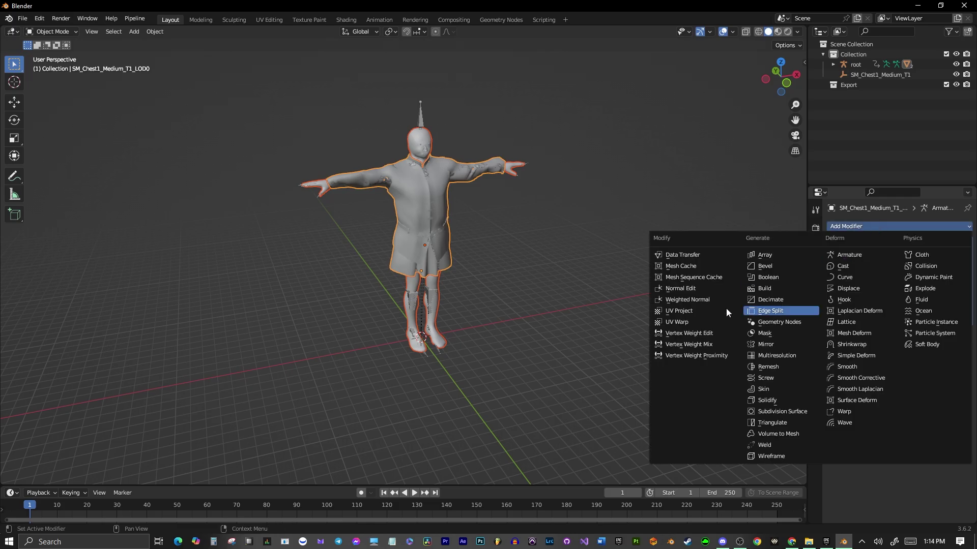
left_click(700, 255)
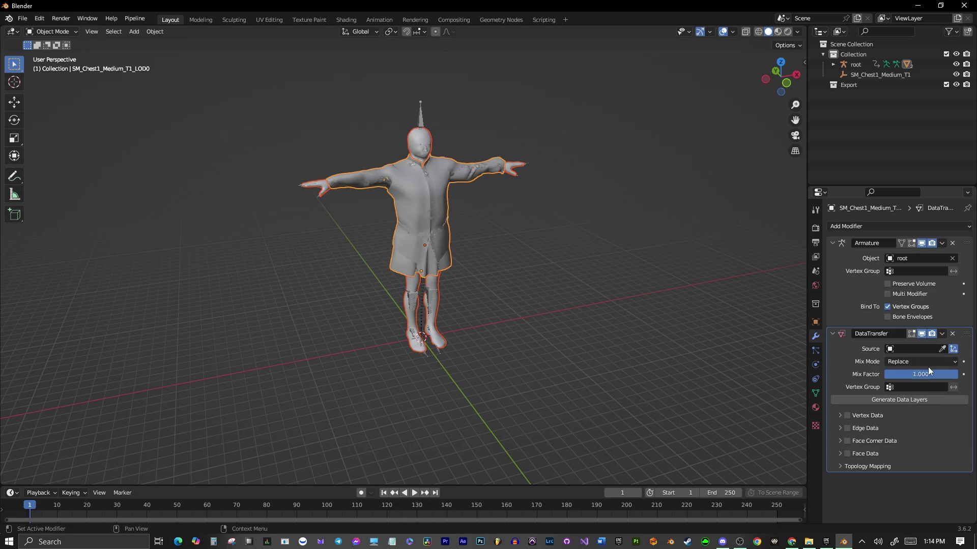
Set the npc body as the Data Transfer modifier's source object.
left_click(942, 349)
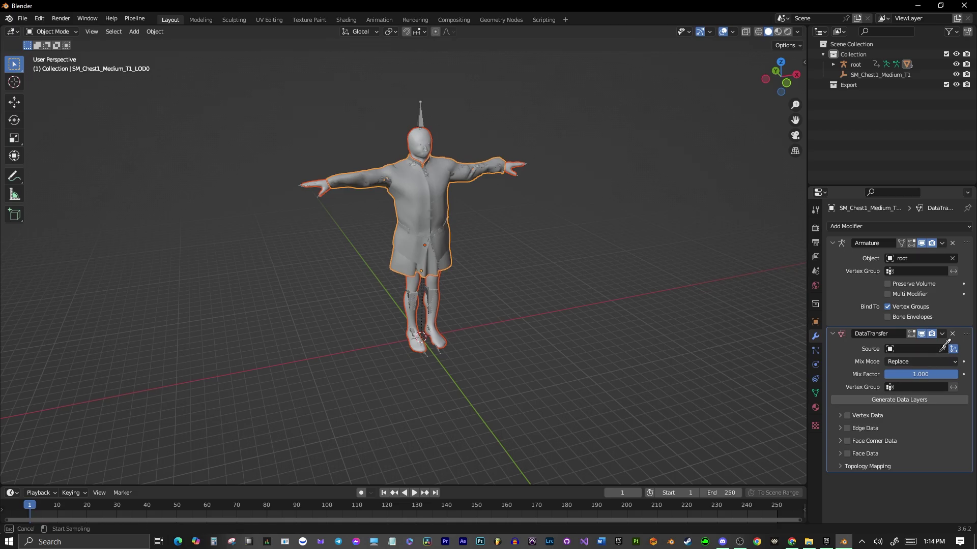
key("Escape")
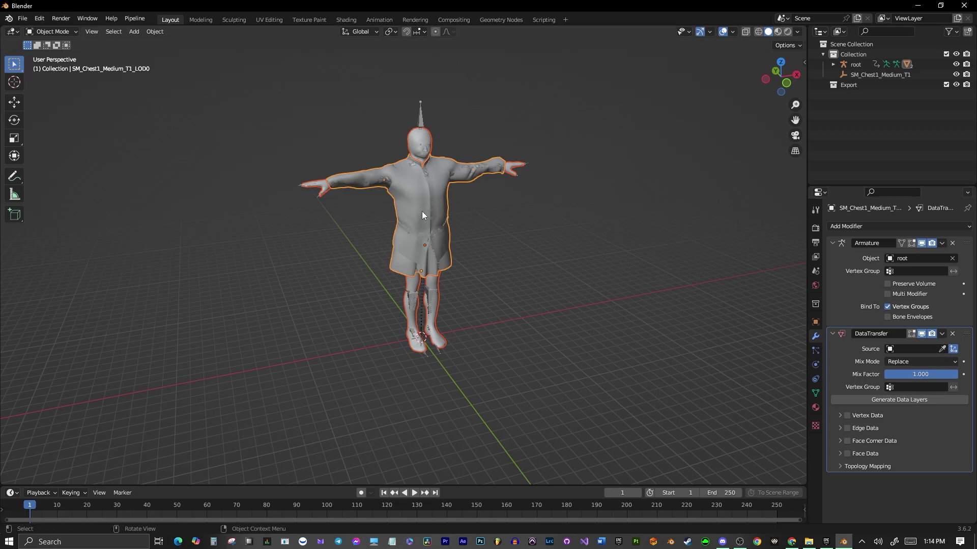
left_click(422, 212)
left_click(942, 349)
left_click(418, 135)
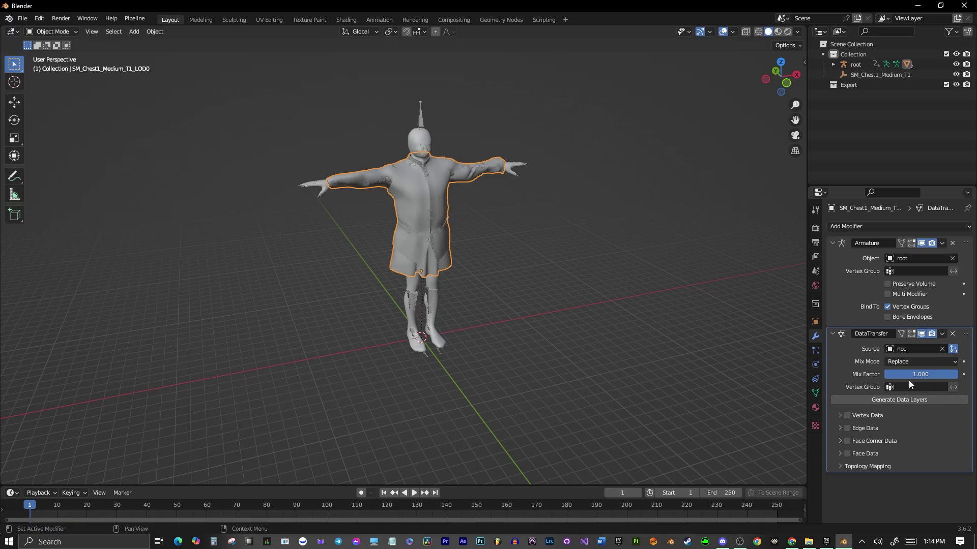
Enable Vertex Data transfer with Nearest Face Interpolated mapping.
left_click(847, 417)
left_click(841, 416)
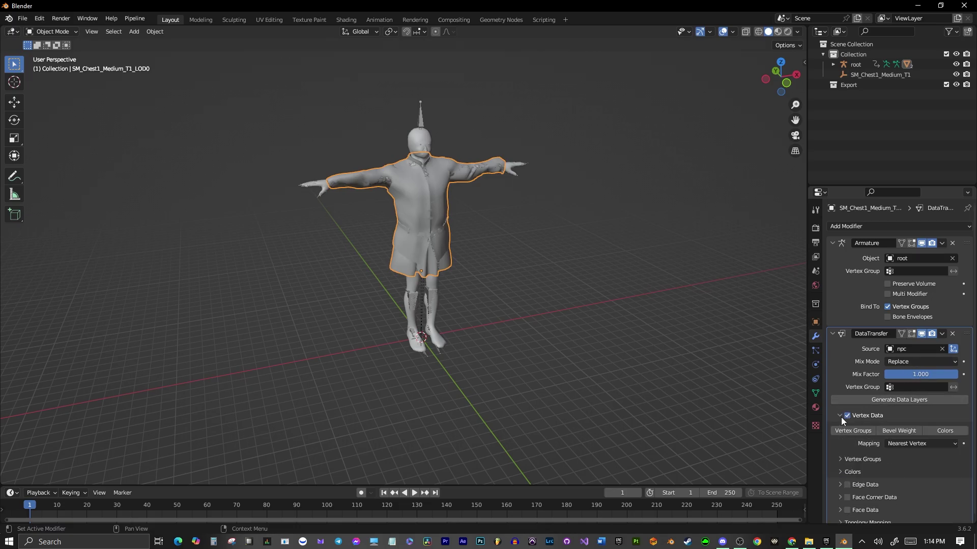
scroll(882, 443, "down", 1)
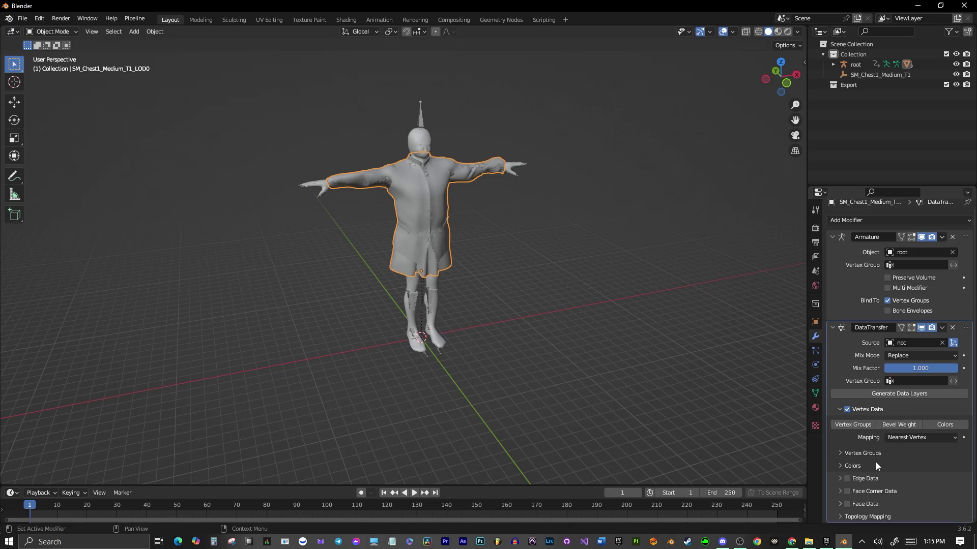
left_click(926, 438)
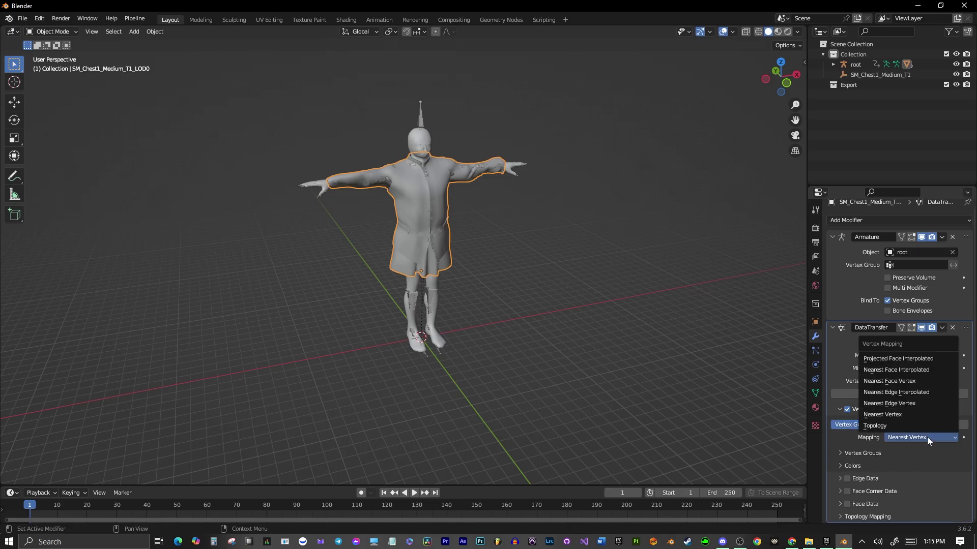
left_click(896, 372)
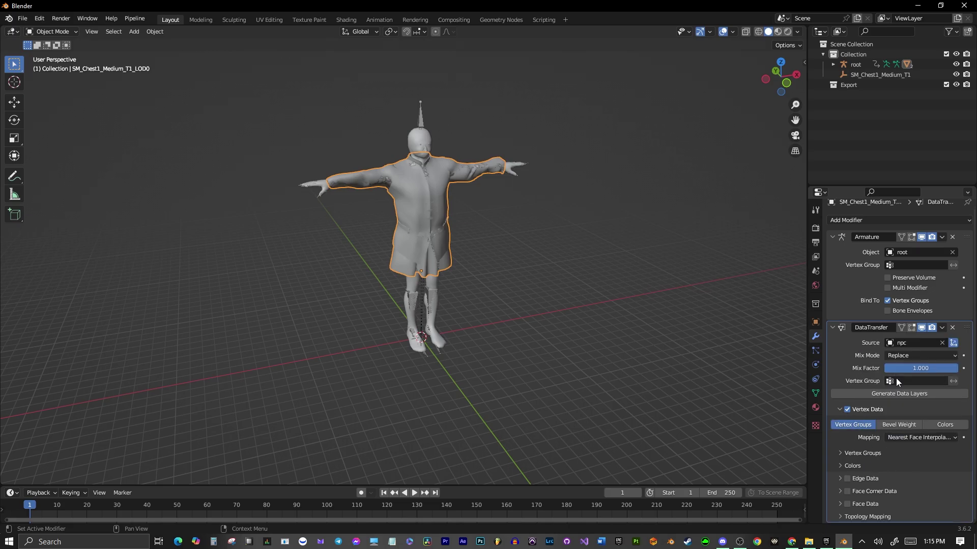
Move the DataTransfer modifier above Armature and apply it.
left_click(942, 328)
left_click_drag(934, 328, 755, 259)
key("ctrl+a")
Switch to Sculpt Mode and reduce the brush radius while viewing the character from the front.
middle_click_drag(615, 222, 322, 194)
key("ctrl+Tab")
mouse_move(436, 229)
middle_mouse_down()
mouse_move(324, 263)
mouse_move(353, 280)
mouse_move(369, 379)
mouse_move(170, 120)
mouse_move(306, 203)
mouse_move(432, 254)
mouse_move(516, 307)
mouse_move(358, 407)
middle_mouse_up()
scroll(324, 263, "up", 2)
key("f")
scroll(369, 378, "up", 4)
scroll(305, 204, "down", 3)
scroll(516, 307, "up", 2)
Back in object mode, select the chest shirt mesh with the root armature as active object.
scroll(556, 322, "up", 2)
key("ctrl+Tab")
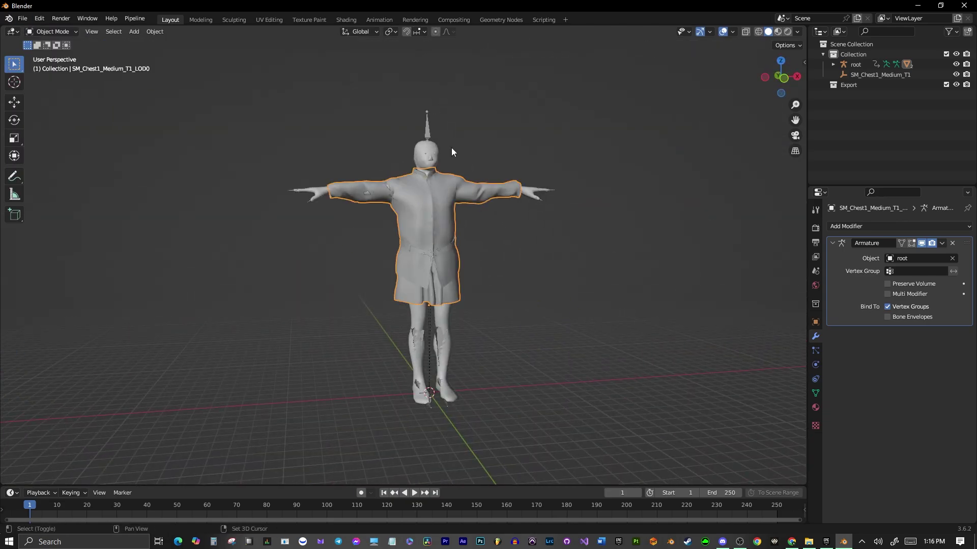
left_click(430, 135, "shift")
left_click(22, 18)
mouse_move(57, 164)
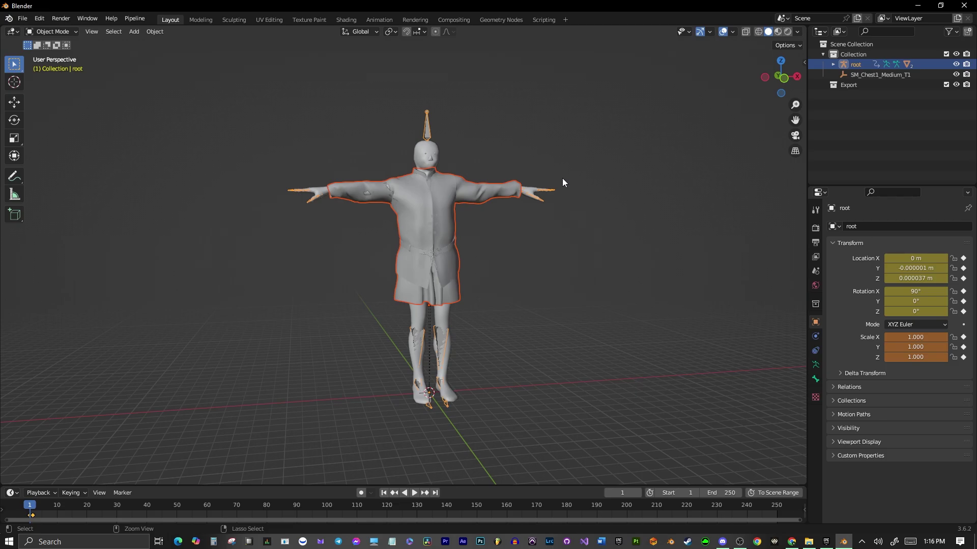
left_click(504, 193)
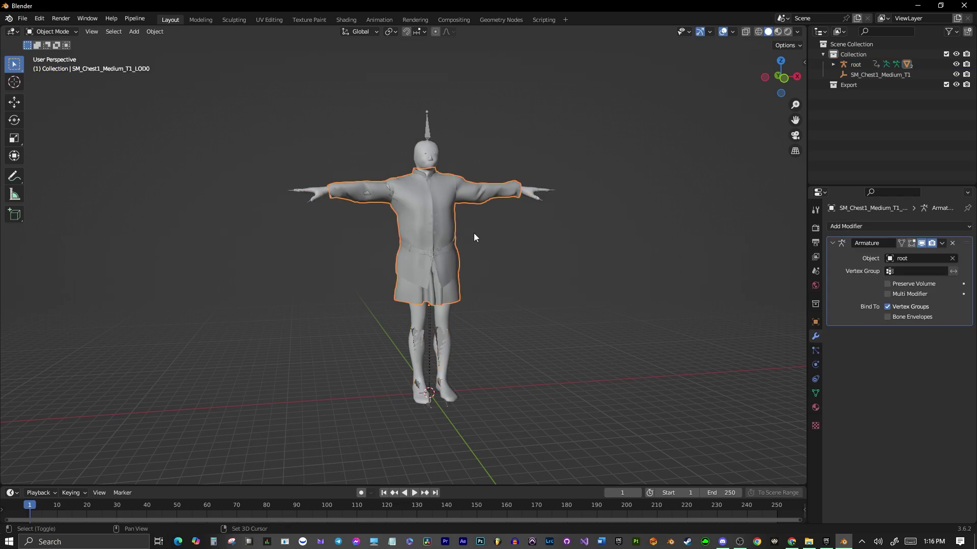
left_click(428, 130, "shift")
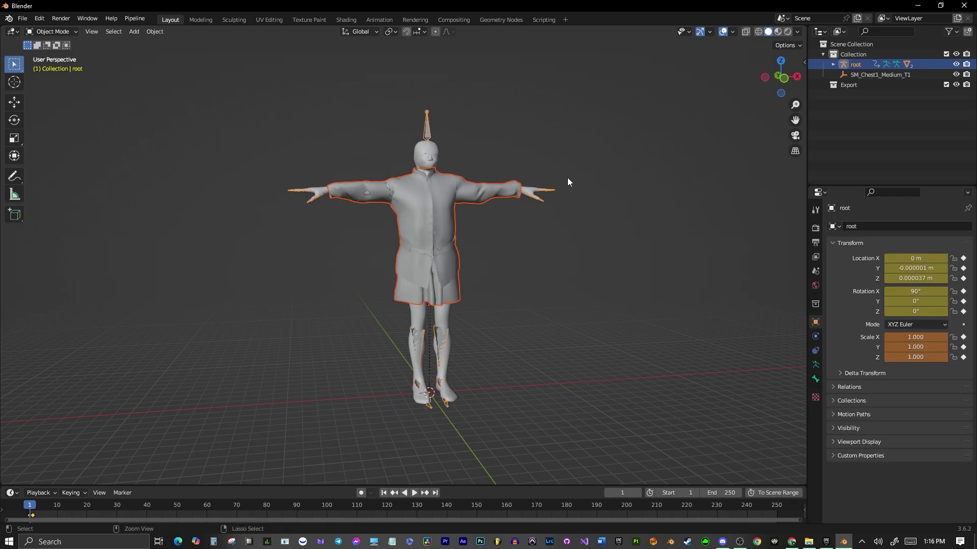
Start the FBX export and expand its Geometry and Armature option panels.
left_click(24, 18)
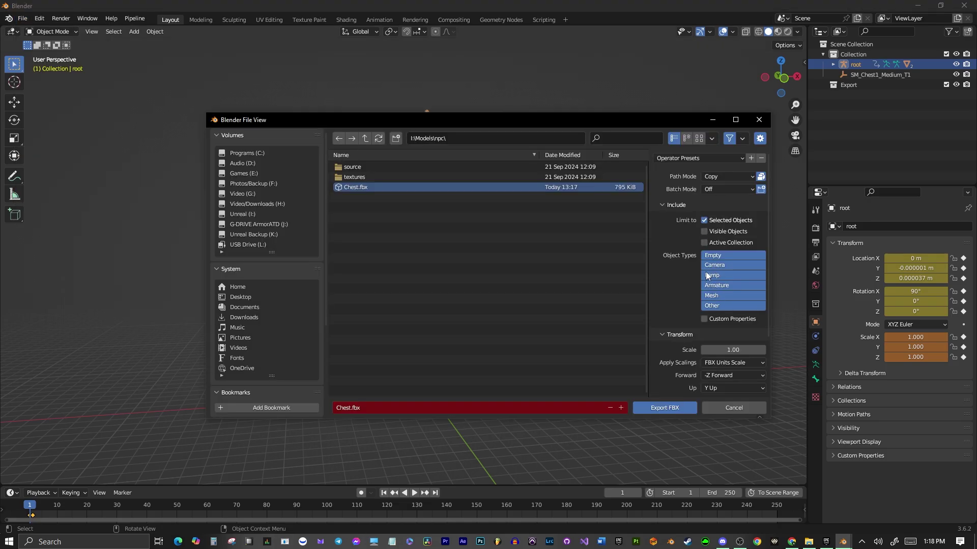
scroll(669, 314, "down", 4)
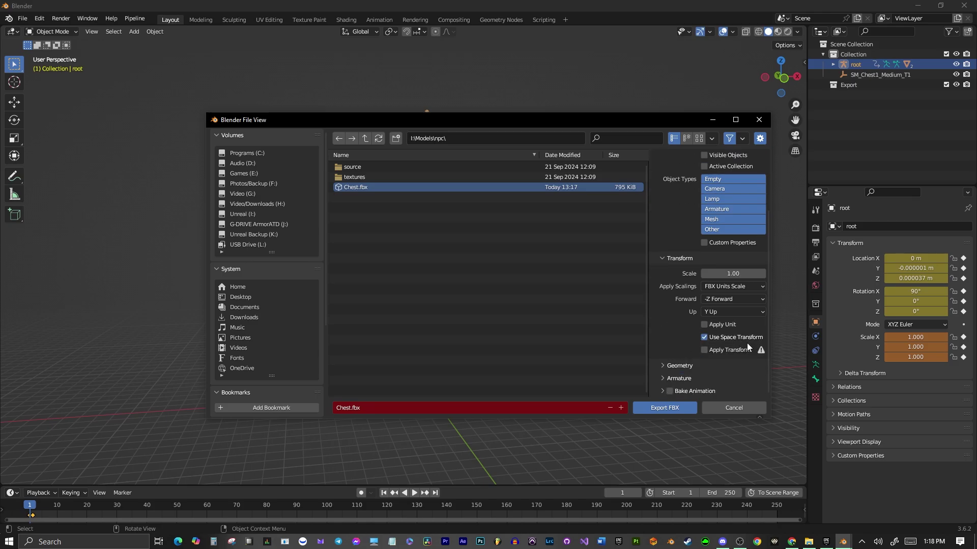
left_click(661, 365)
scroll(712, 331, "down", 3)
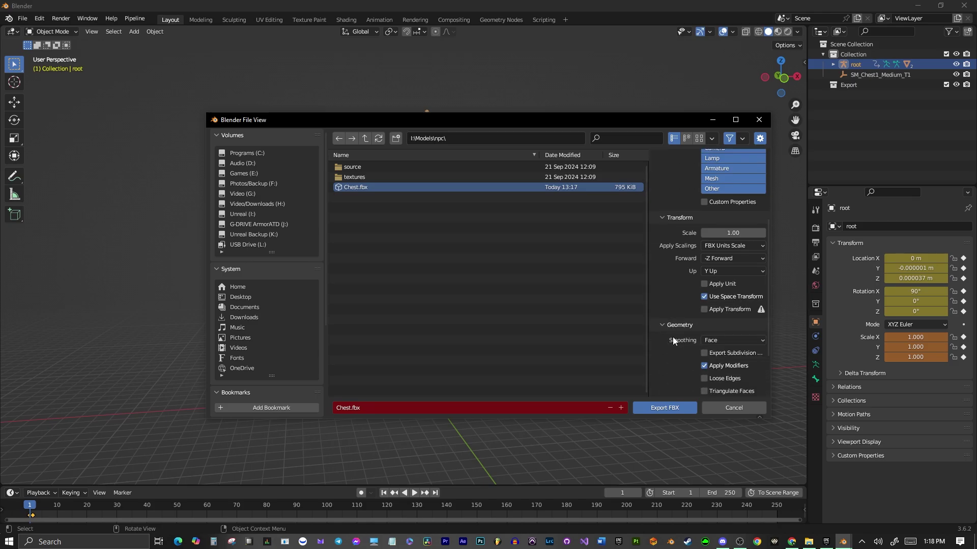
scroll(676, 367, "down", 2)
left_click(663, 379)
scroll(673, 352, "down", 3)
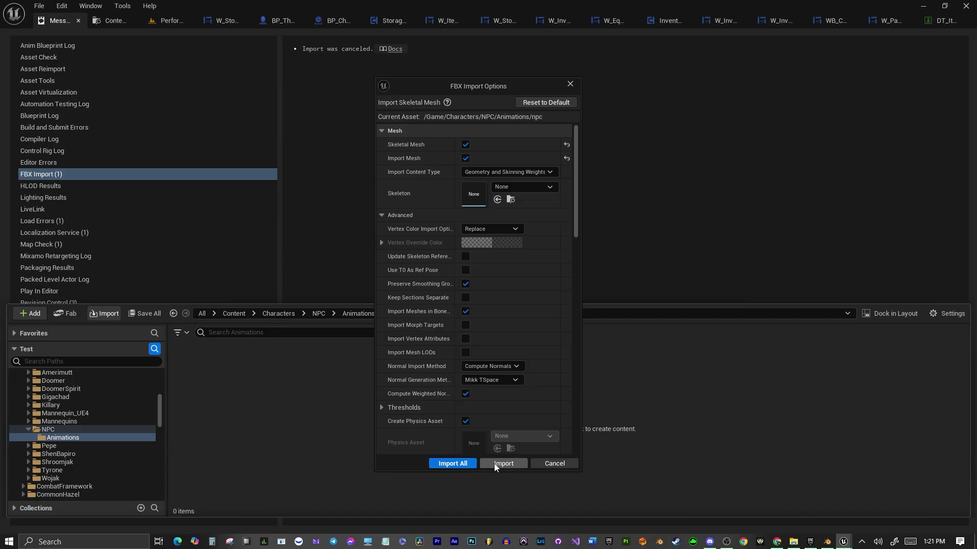
Export Chest.fbx, then force-delete the five old npc assets in NPC Animations.
left_click(498, 464)
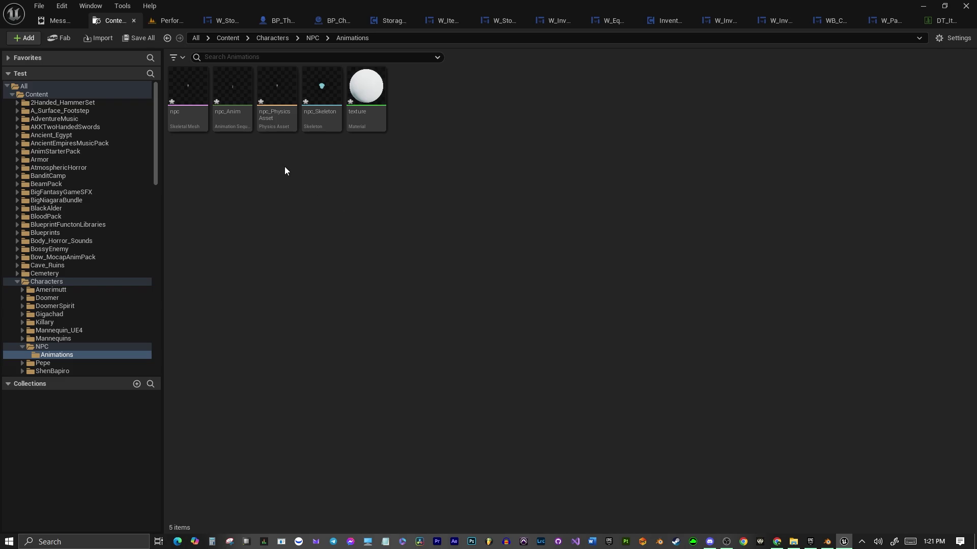
left_click(187, 88)
left_click(371, 88, "shift")
key("Delete")
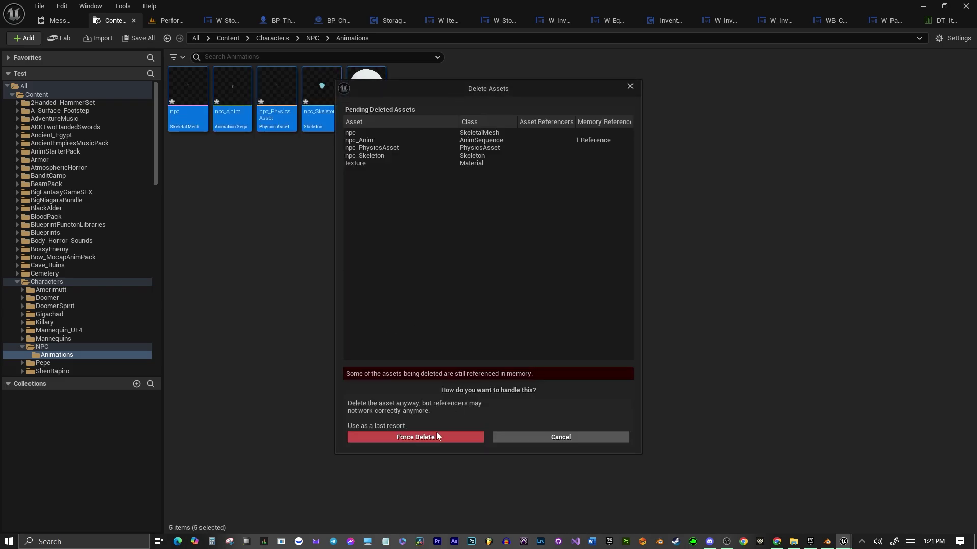
left_click(437, 438)
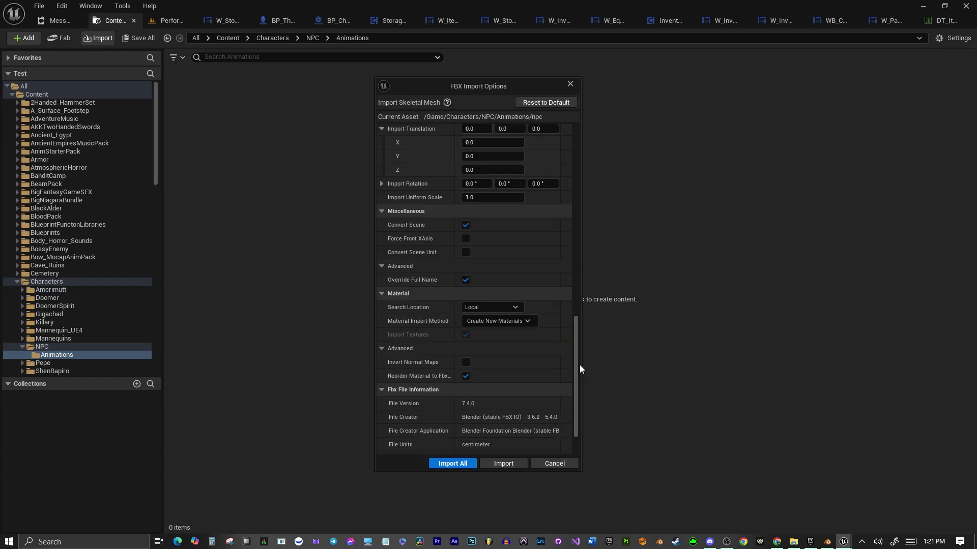
Reimport the FBX with Import Uniform Scale set to 1.
left_click(481, 197)
type("1")
left_click(503, 464)
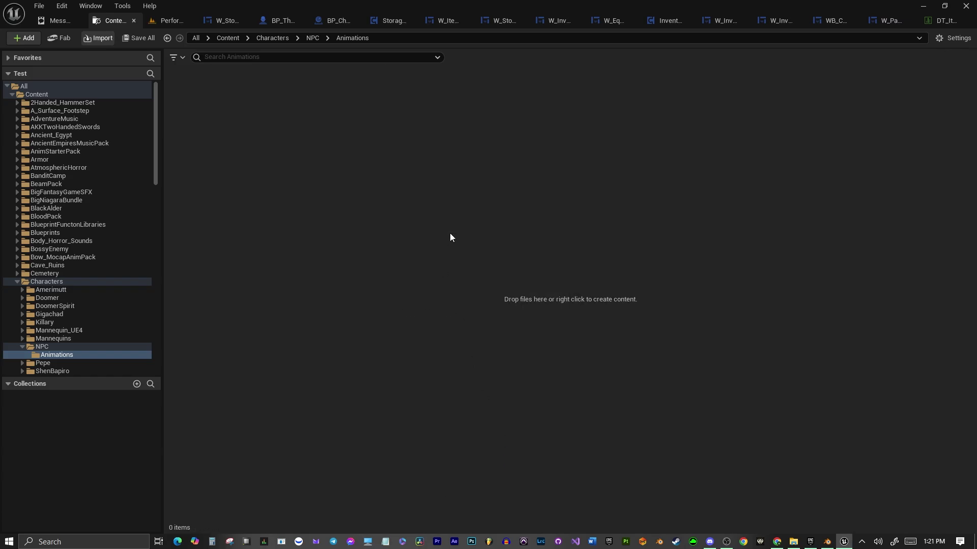
Create a Character Blueprint class named BP_NPC and open it.
right_click(321, 245)
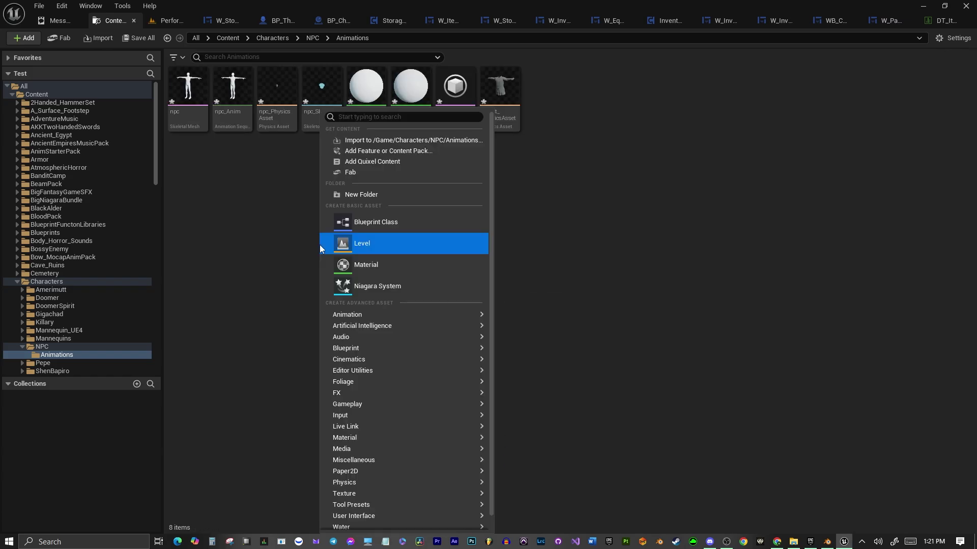
left_click(382, 225)
left_click(383, 225)
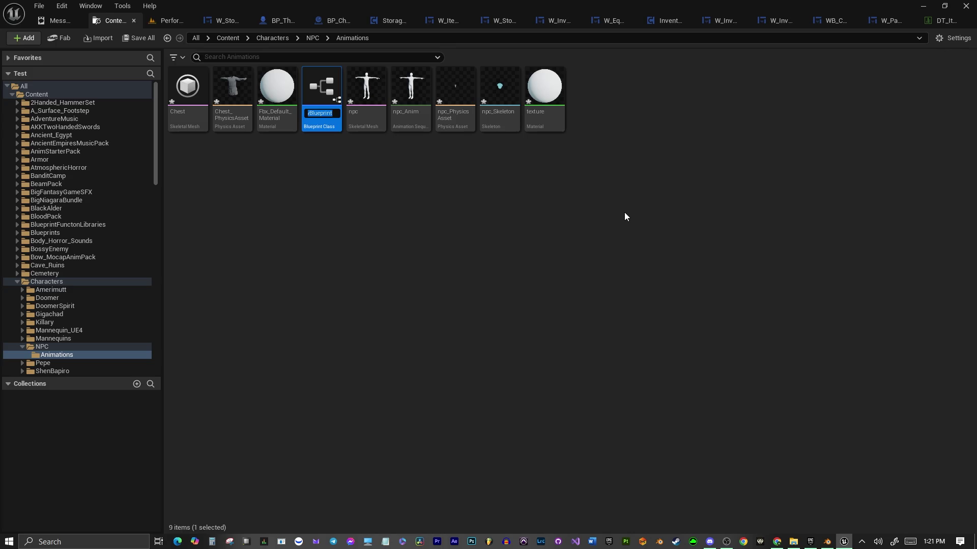
type("BP_NPC")
key("Return")
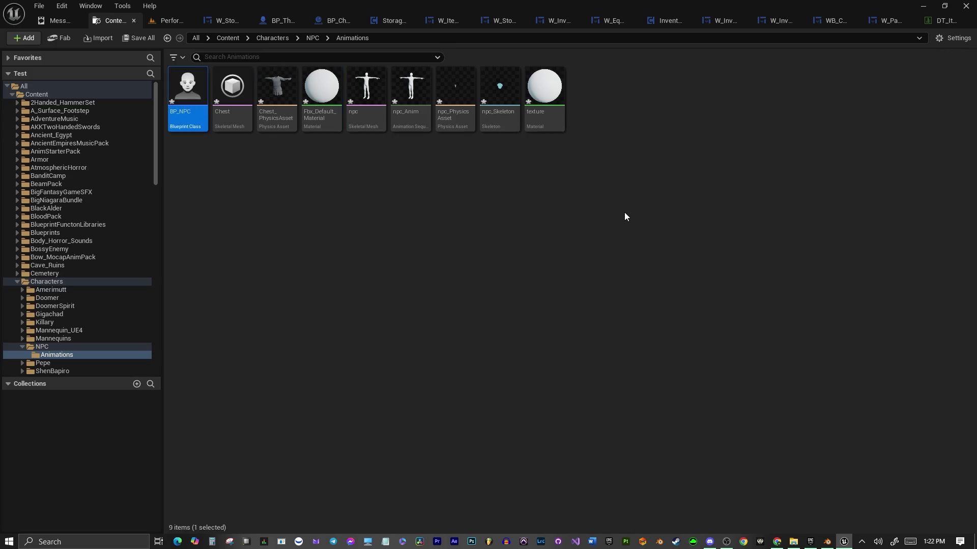
double_click(194, 96)
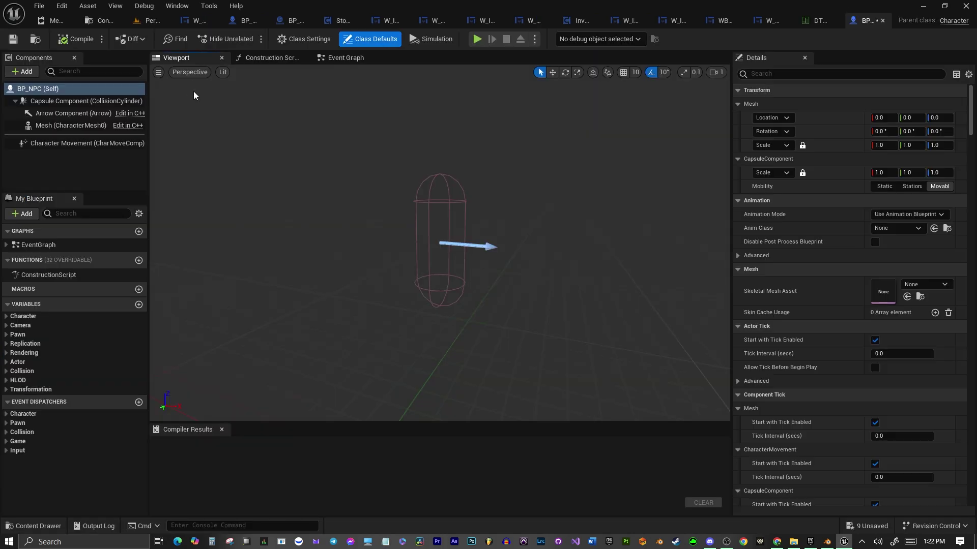
Set BP_NPC's Skeletal Mesh Asset to npc.
left_click(927, 284)
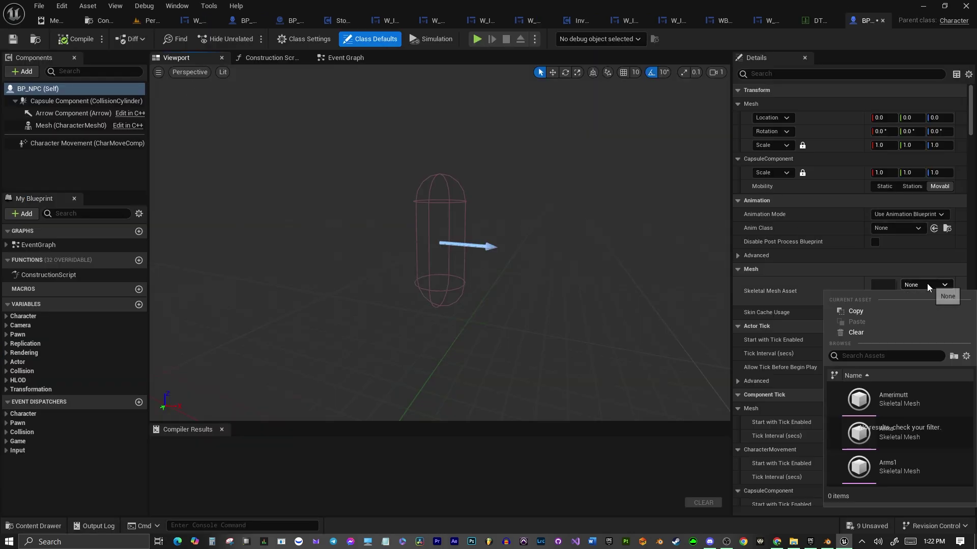
type("npc")
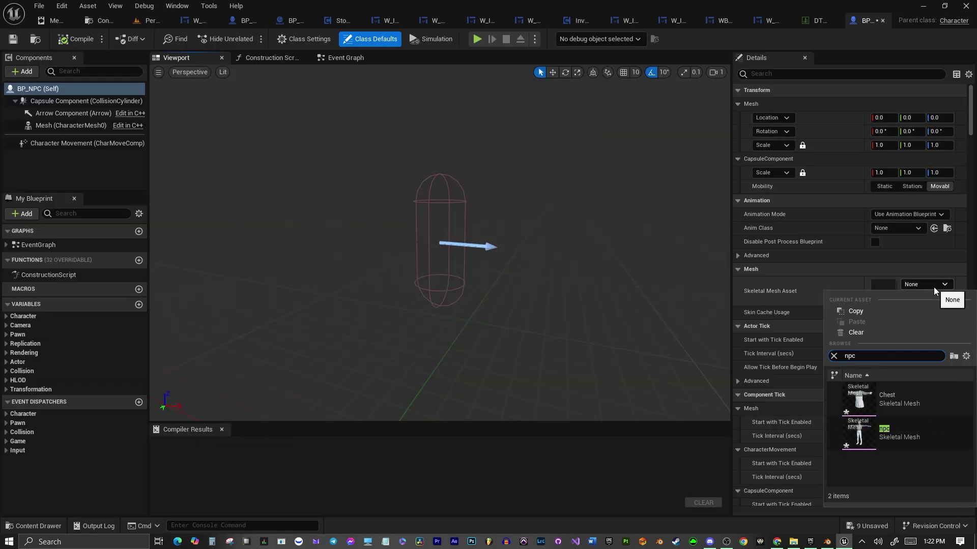
left_click(860, 435)
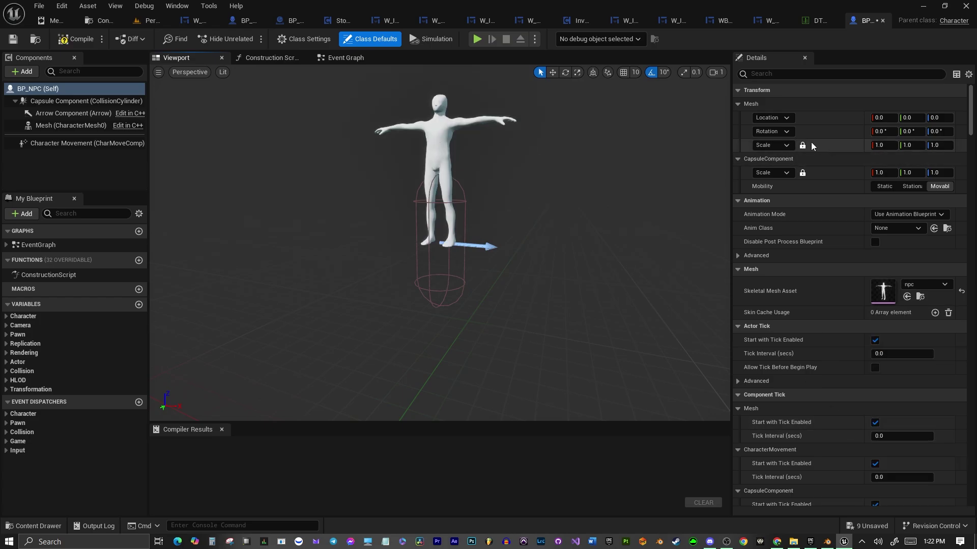
Move the CharacterMesh0 mesh down to Z -86.602 and rotate its yaw -90° inside the capsule.
left_click(451, 198)
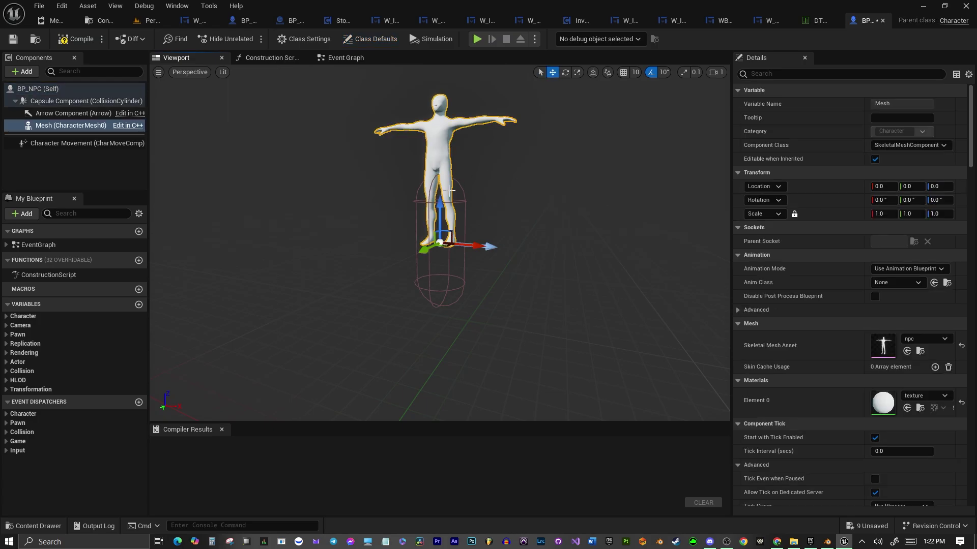
left_click_drag(440, 203, 441, 268)
key("e")
left_click_drag(445, 329, 486, 233)
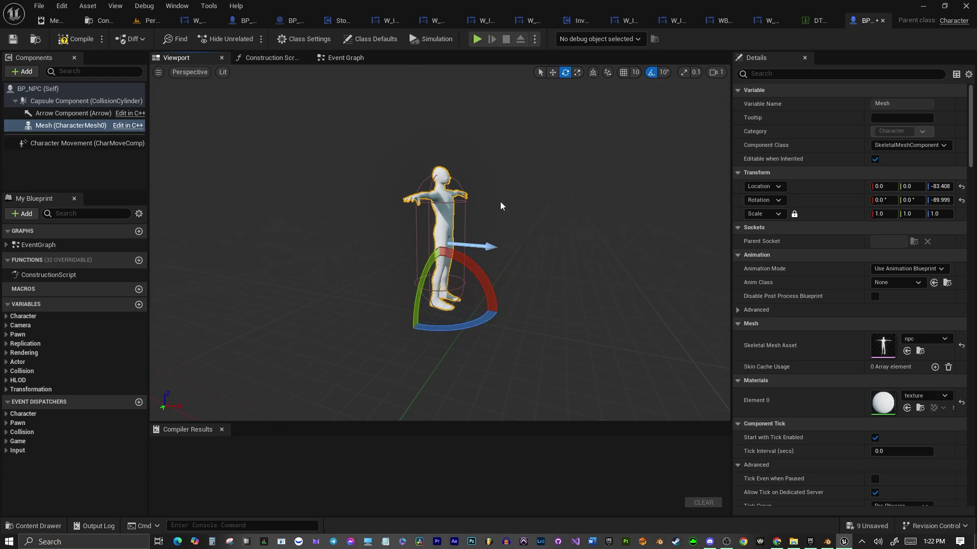
key("w")
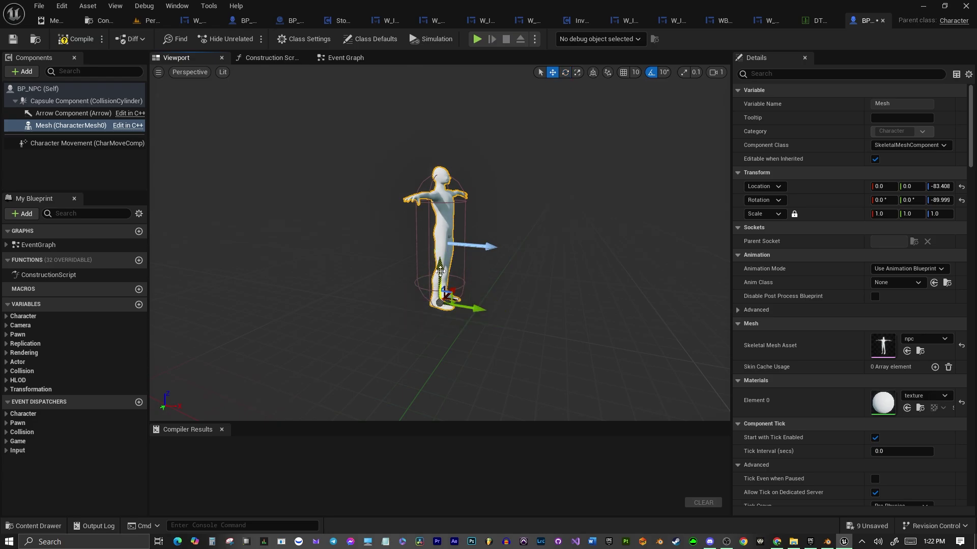
left_click_drag(440, 266, 440, 269)
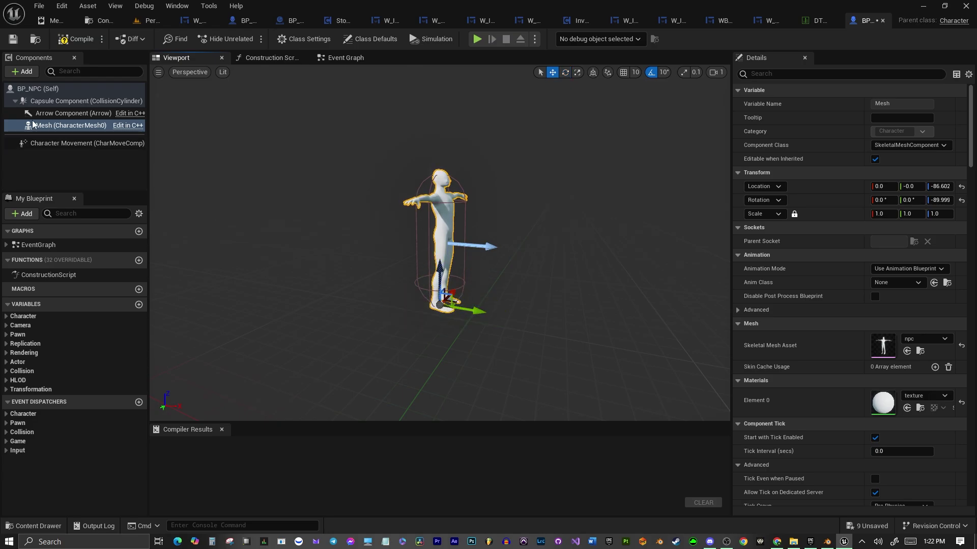
left_click(71, 166)
left_click(45, 126)
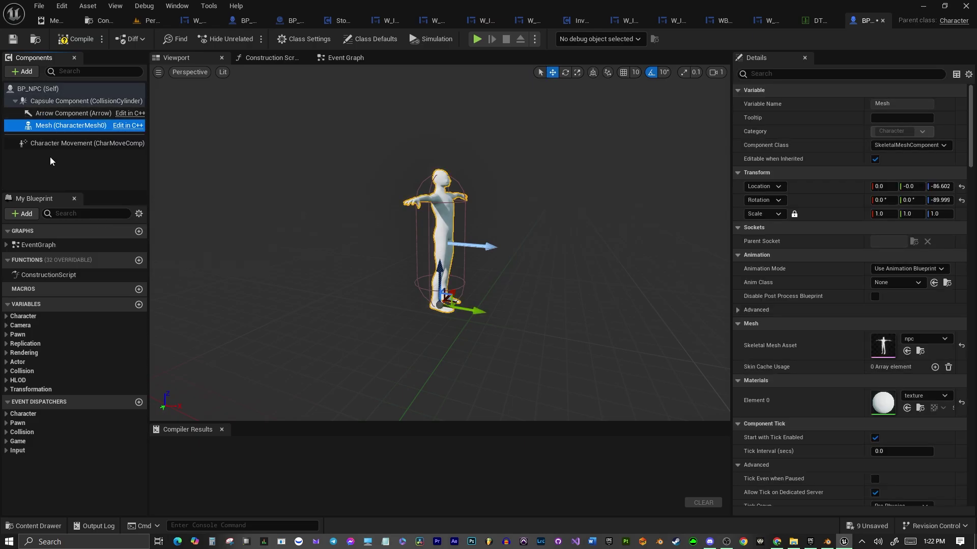
left_click(49, 163)
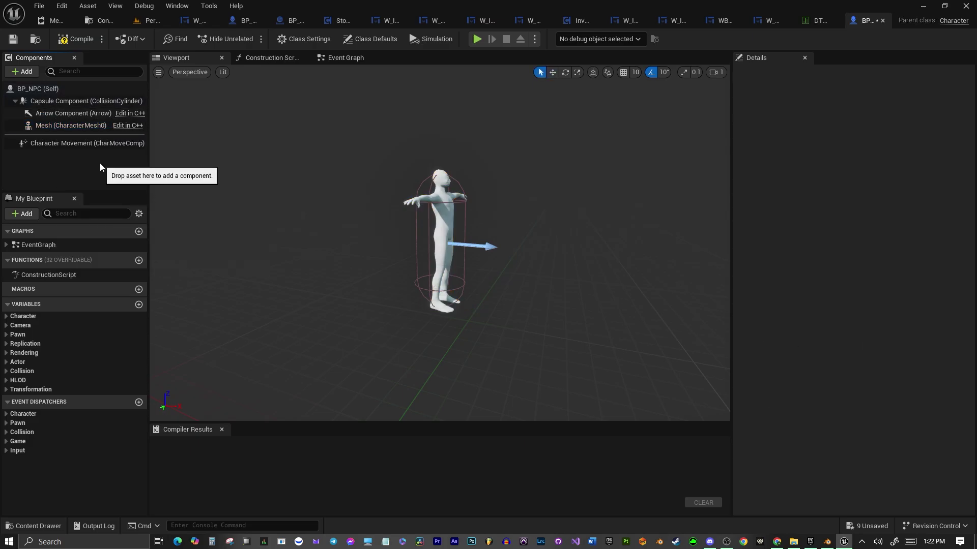
mouse_move(47, 253)
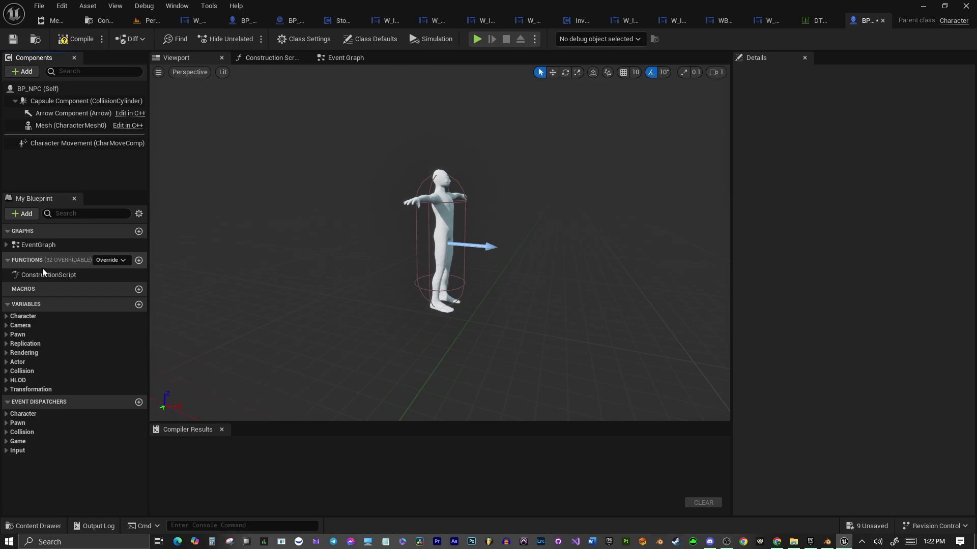
Open BP_EnemyBase and view its Construction Script's Set Leader Pose Component setup.
double_click(43, 272)
key("ctrl+space")
double_click(764, 415)
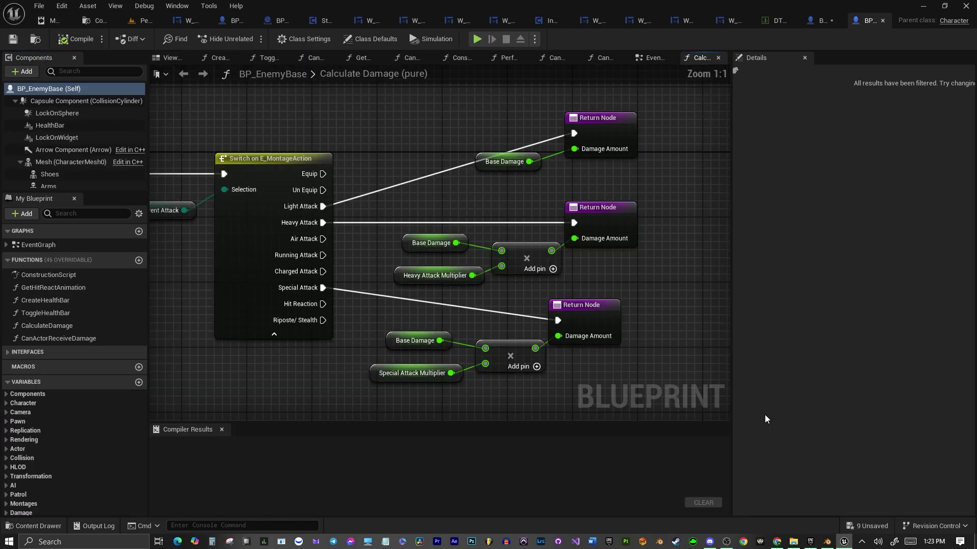
left_click(176, 59)
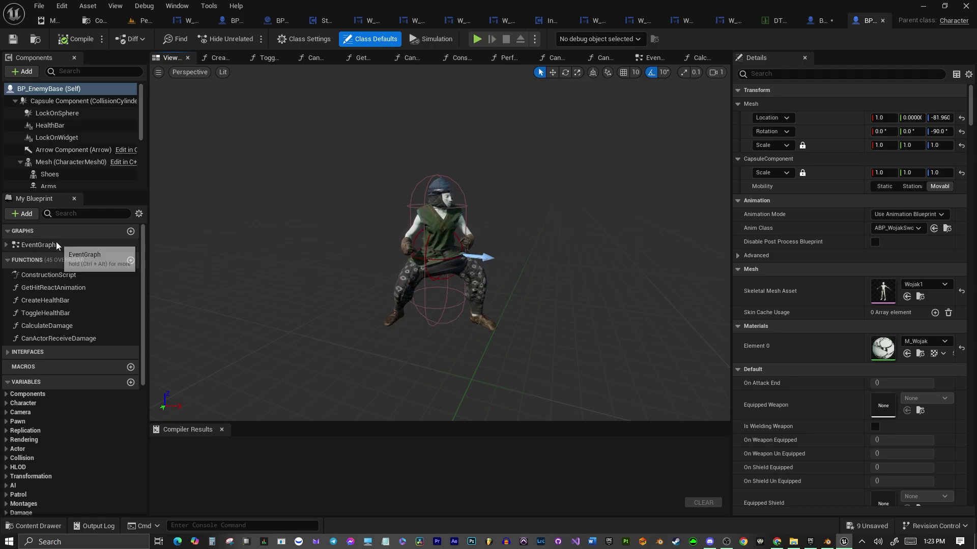
double_click(35, 275)
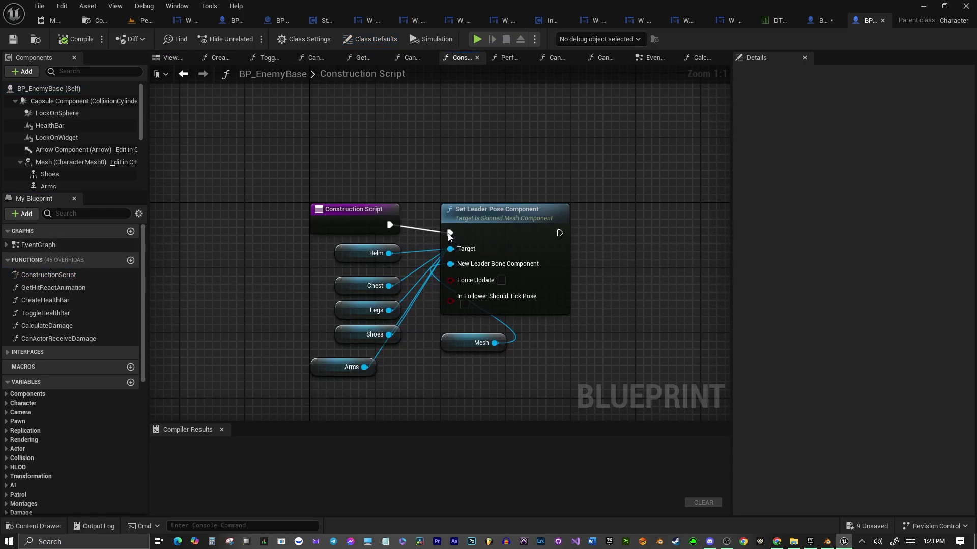
Add a Set Leader Pose Component node to BP_NPC's Construction Script, removing the auto-added Mesh getter.
left_click(821, 28)
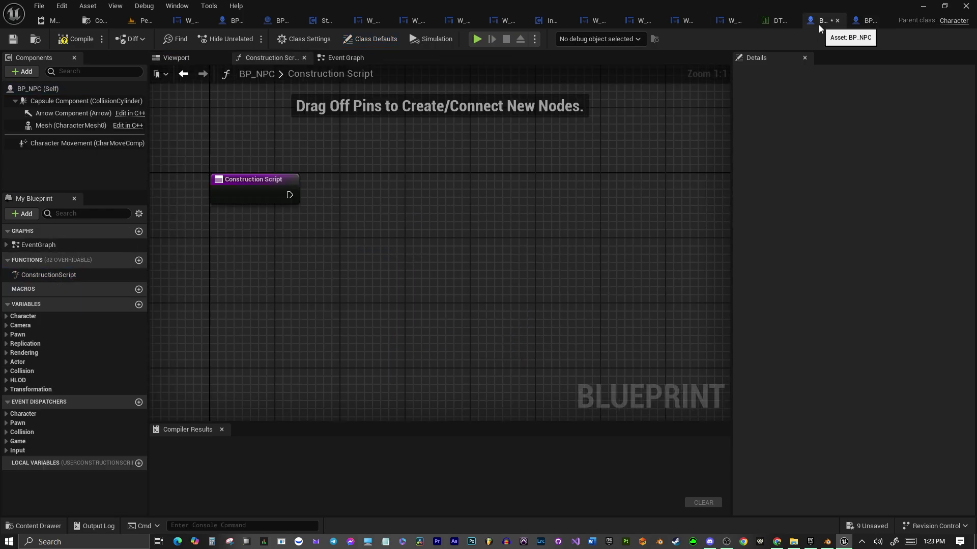
left_click_drag(290, 195, 336, 190)
type("set leape")
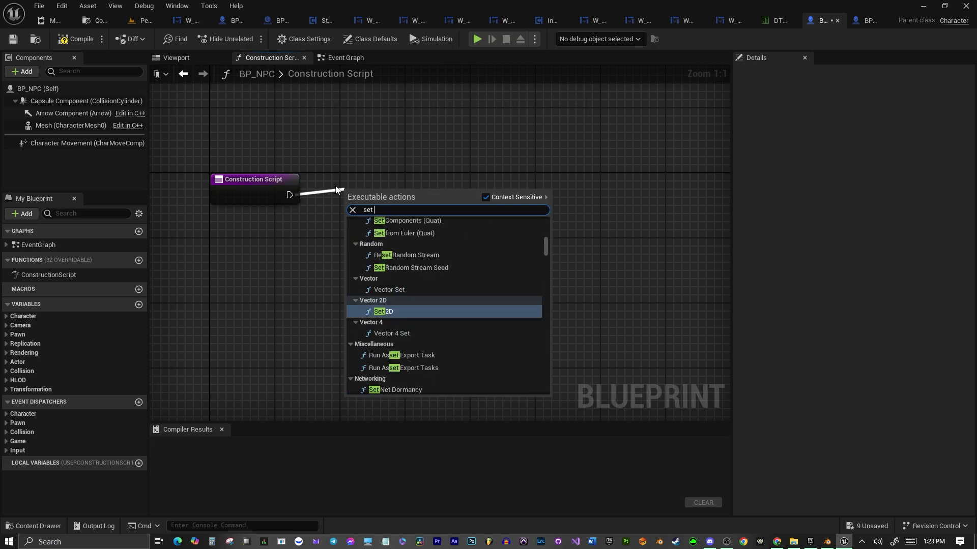
key("BackSpace")
type("de3r")
key("BackSpace")
type("r po")
key("Return")
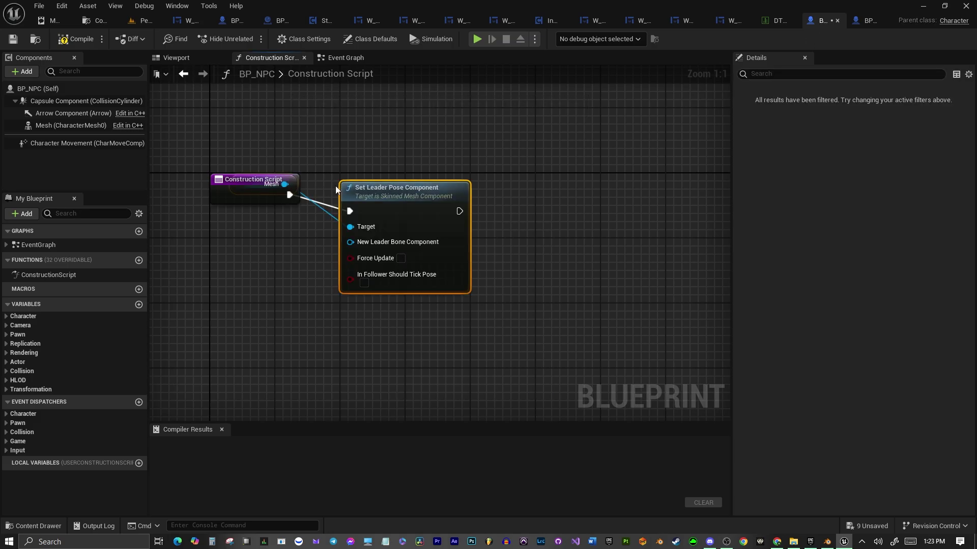
left_click_drag(356, 192, 431, 153)
left_click(330, 149)
key("Delete")
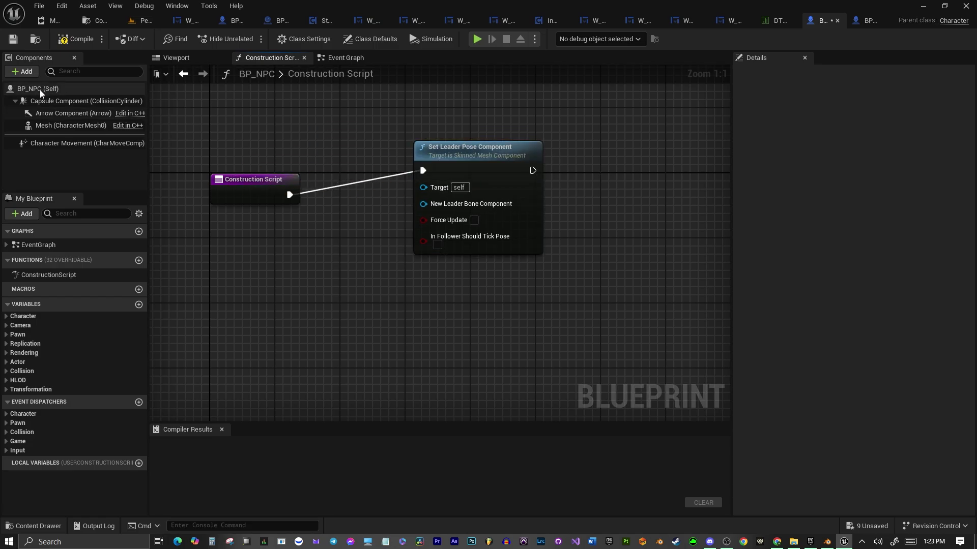
Add a skeletal mesh component named Chest and wire it as Target with Mesh as leader.
left_click(32, 73)
type("skele")
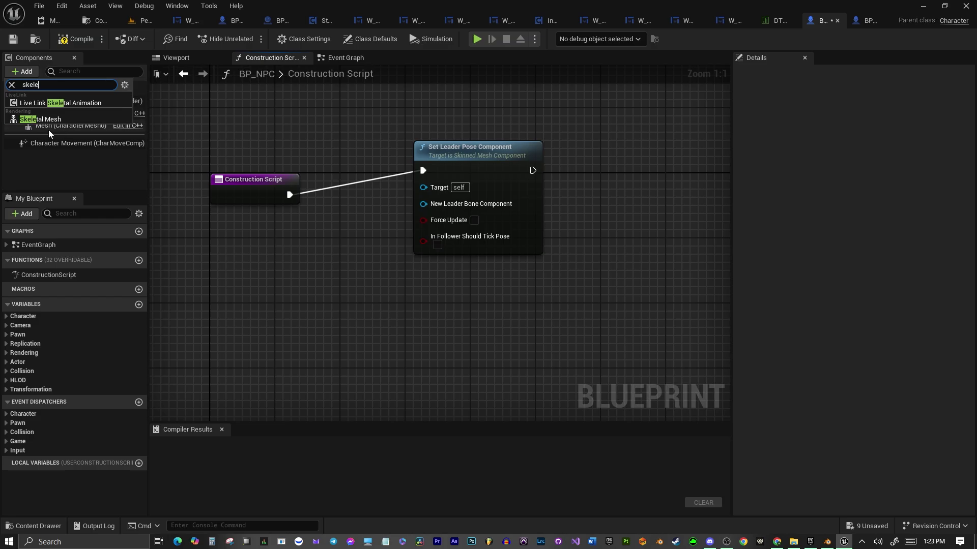
left_click(45, 119)
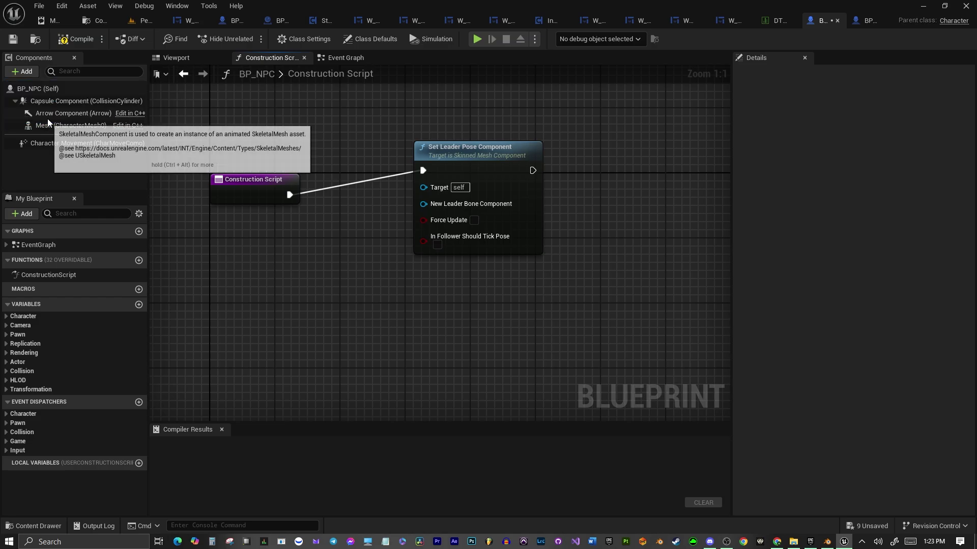
type("Chest")
key("Return")
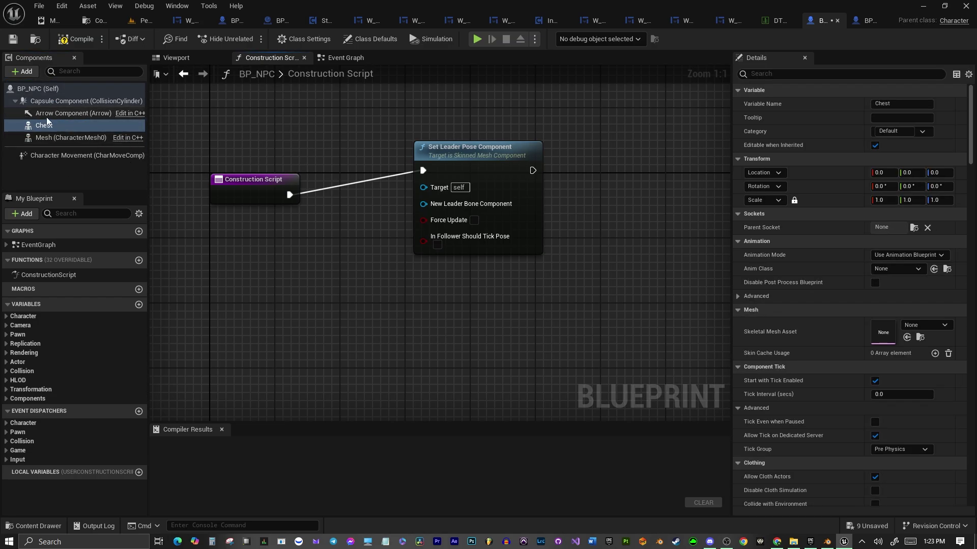
left_click_drag(44, 126, 424, 194)
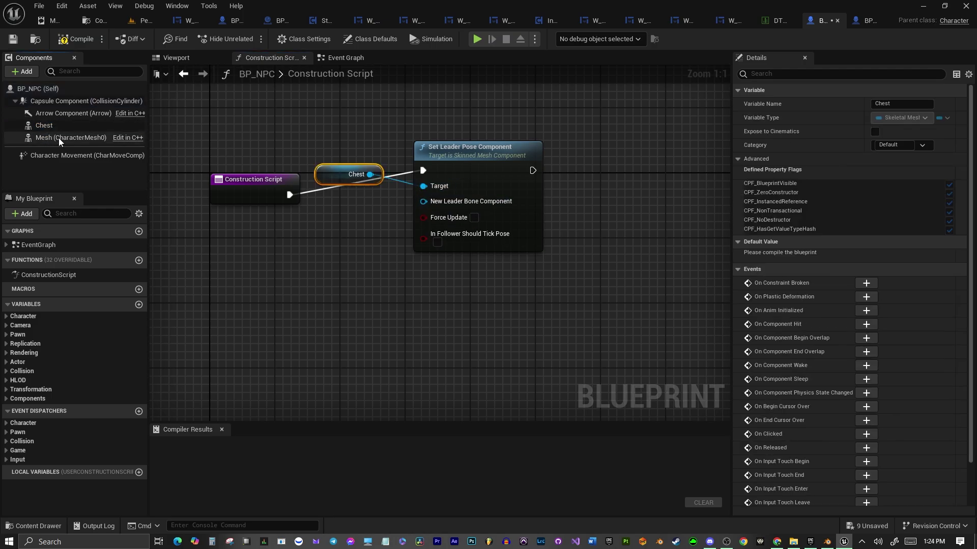
left_click_drag(51, 137, 423, 202)
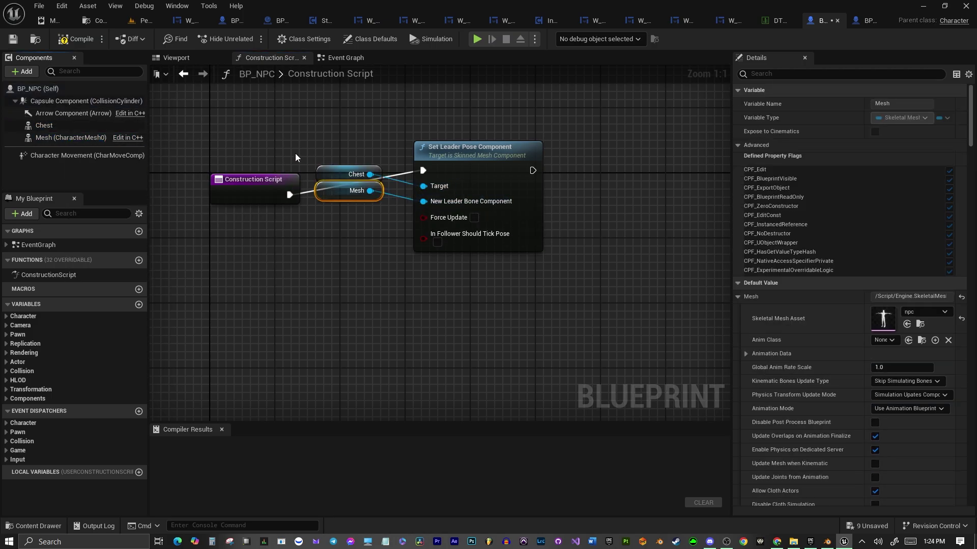
left_click_drag(243, 182, 239, 151)
Save BP_NPC and create an Anim Blueprint from the npc skeletal mesh.
key("ctrl+s")
key("ctrl+space")
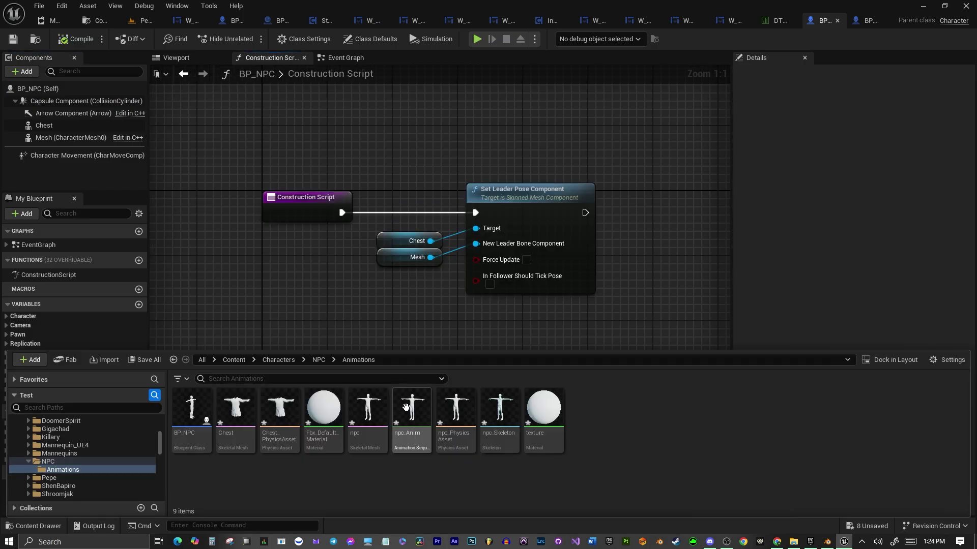
left_click(367, 415)
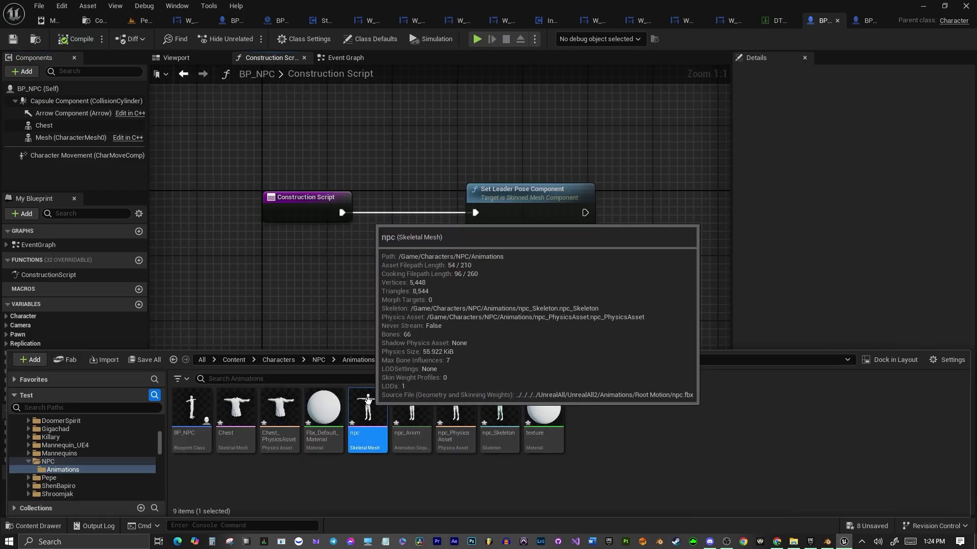
mouse_move(366, 404)
left_click_drag(366, 405, 372, 408)
right_click(370, 408)
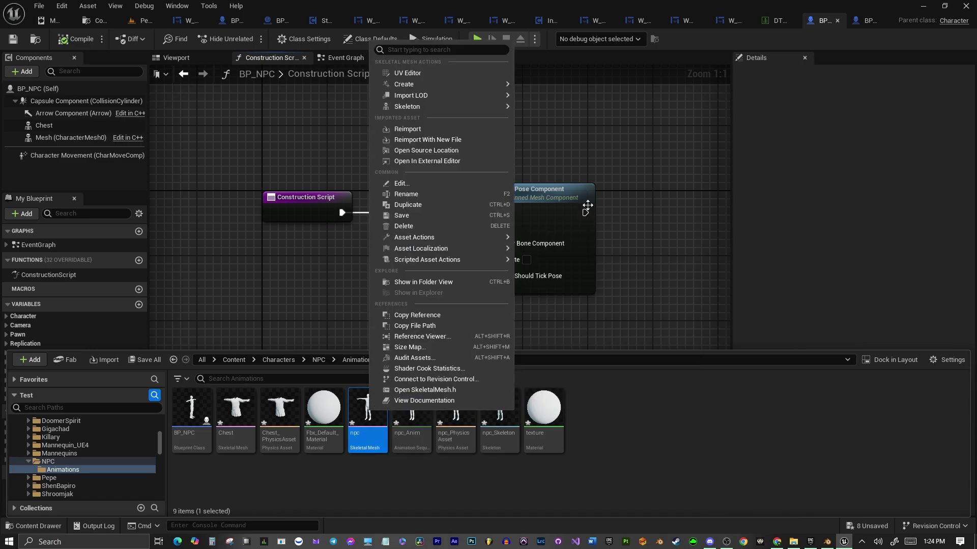
mouse_move(483, 85)
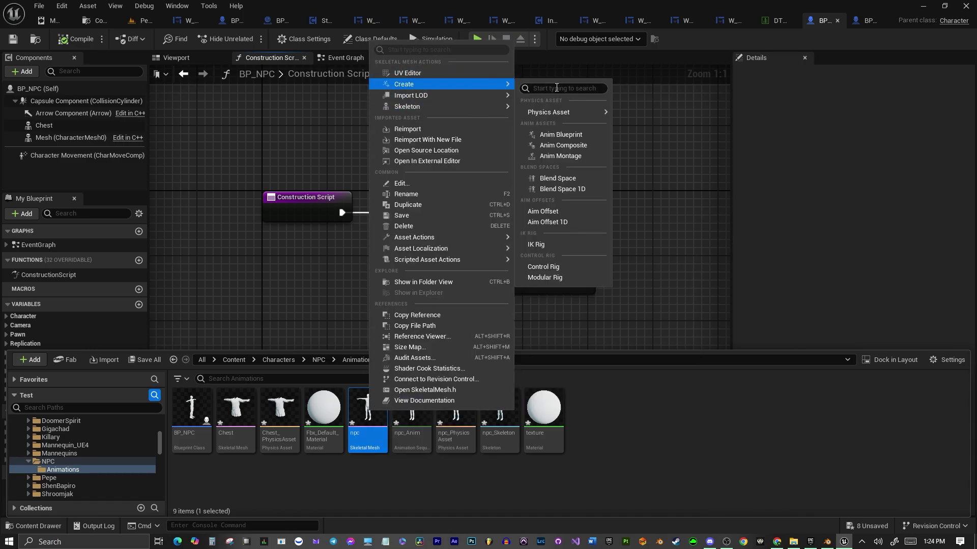
left_click(577, 135)
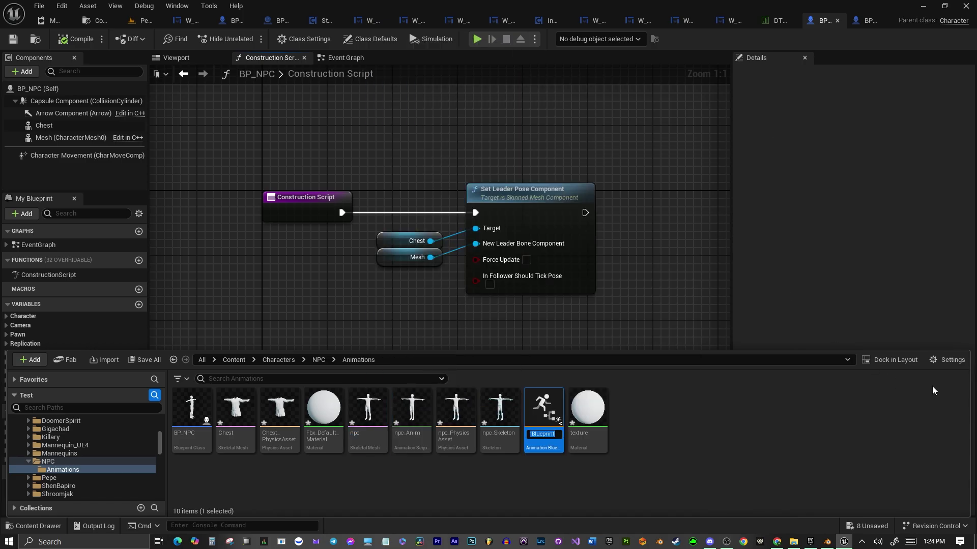
Name the animation blueprint ABP_NPC and open it, panning toward Output Pose.
type("ABP_NPC")
key("Return")
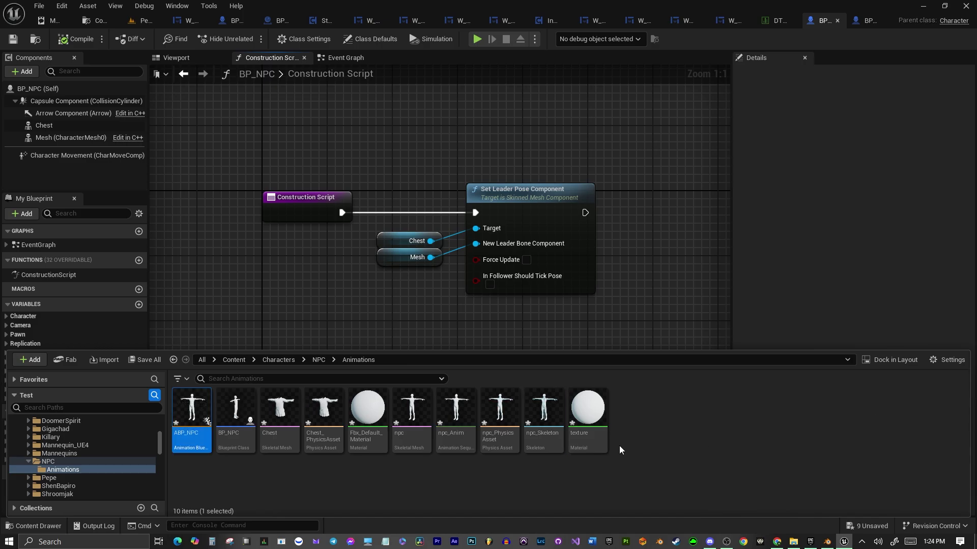
double_click(192, 409)
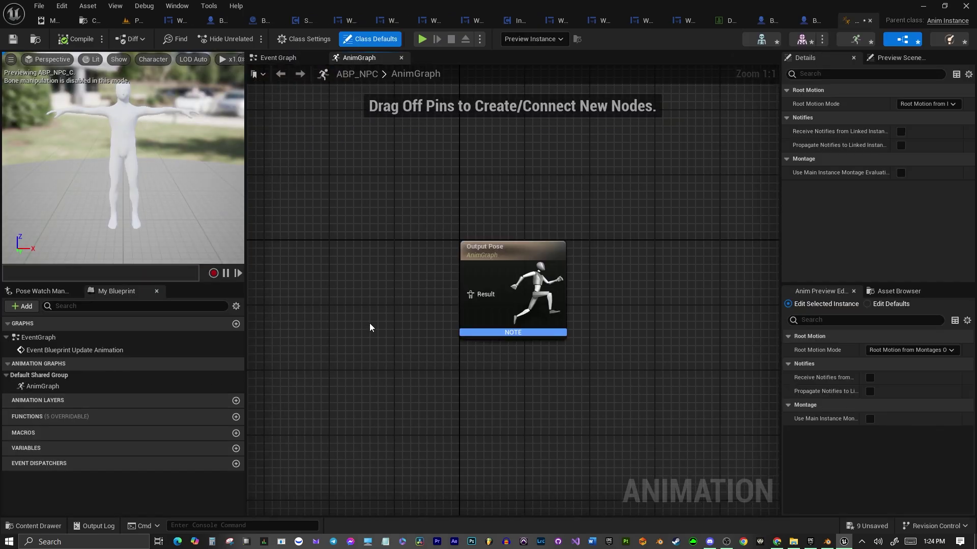
right_click_drag(426, 313, 600, 325)
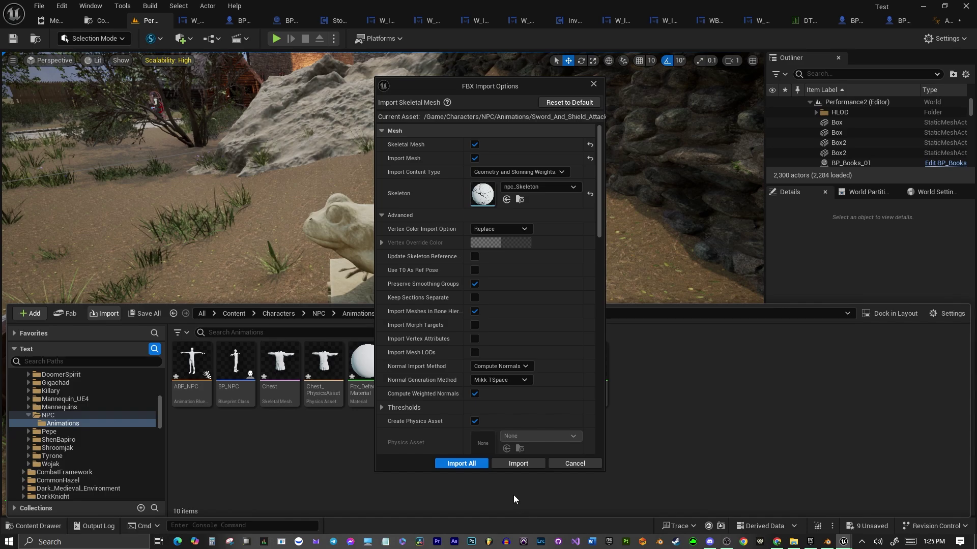
Import Sword_And_Shield_Attack, then create a Legacy Blend Space 1D on npc_Skeleton.
left_click(511, 464)
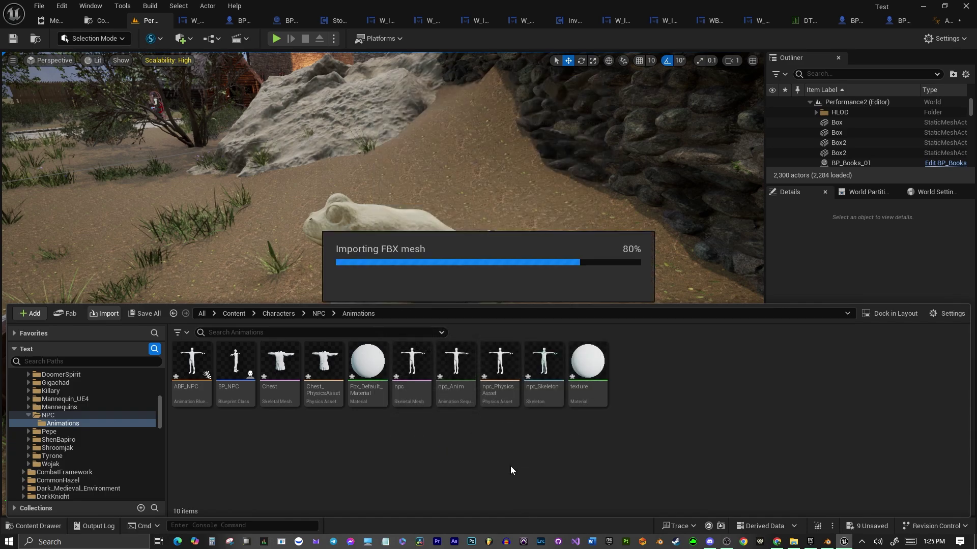
right_click(530, 469)
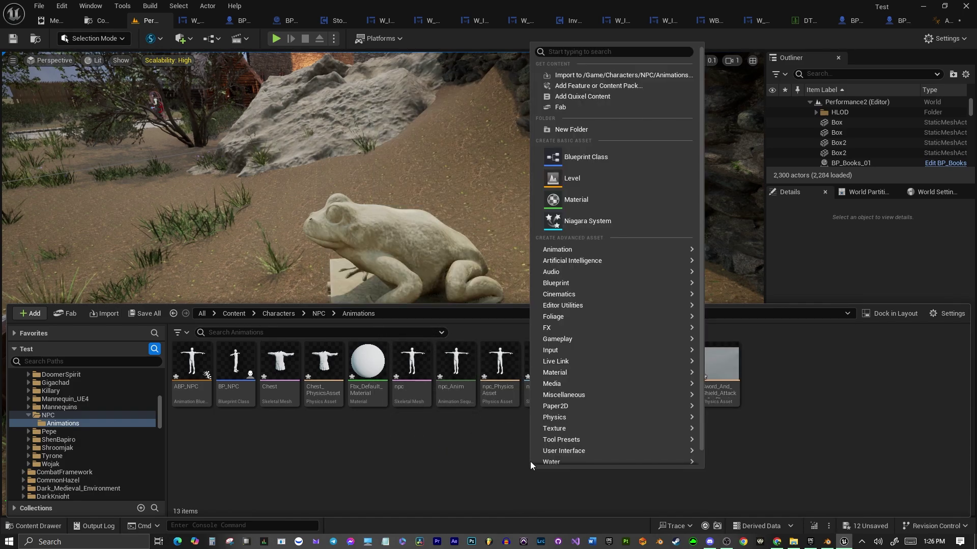
mouse_move(698, 251)
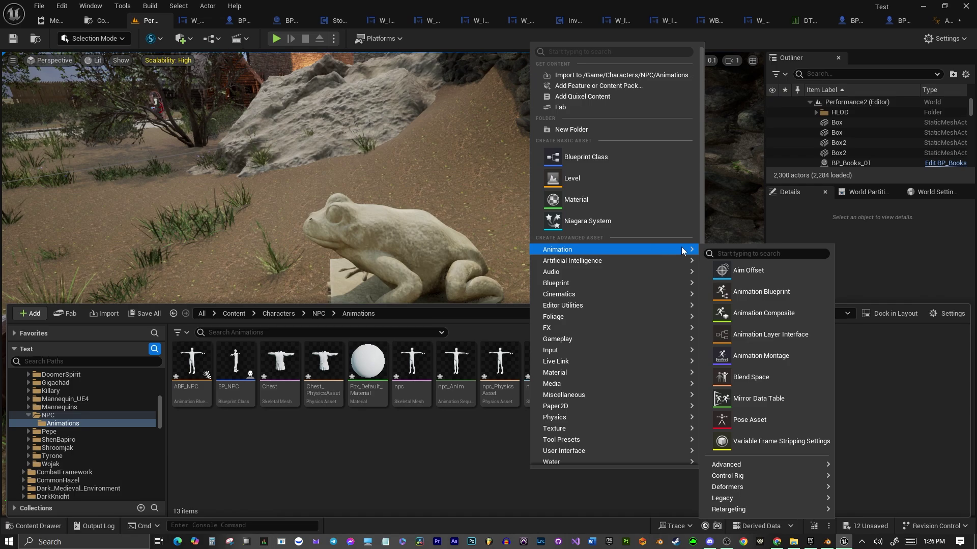
mouse_move(736, 501)
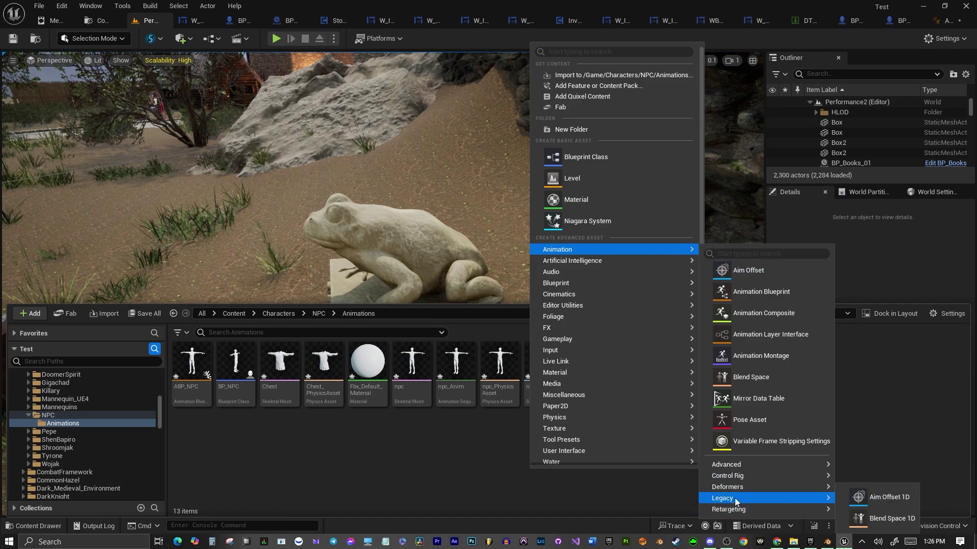
left_click(899, 524)
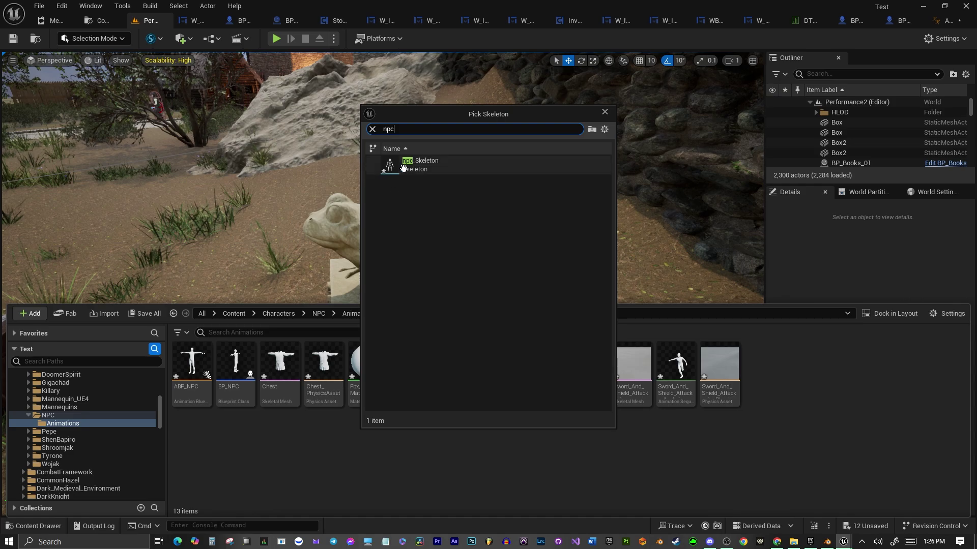
left_click(405, 167)
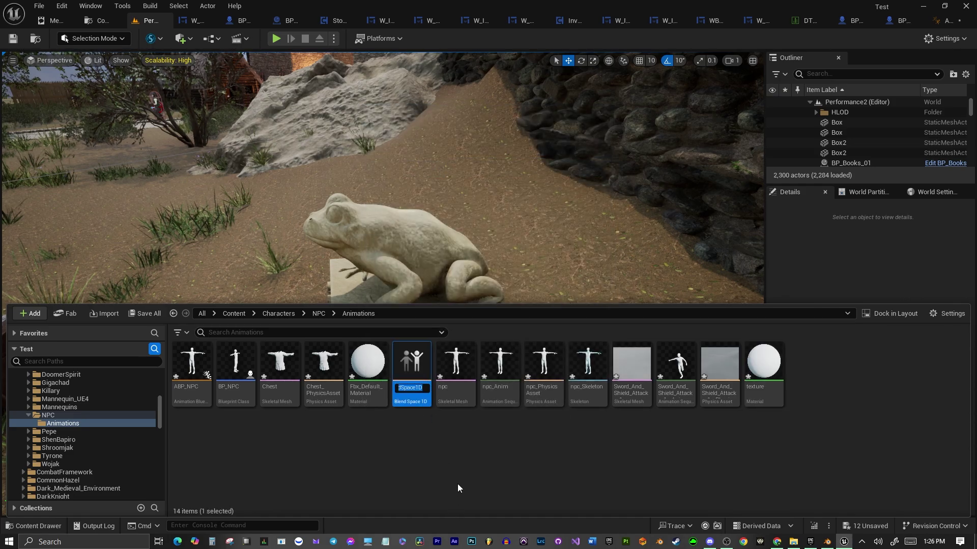
Drop the sword-and-shield attack onto NewBlendSpace1D's grid at 0.0 and save the blend space.
double_click(411, 361)
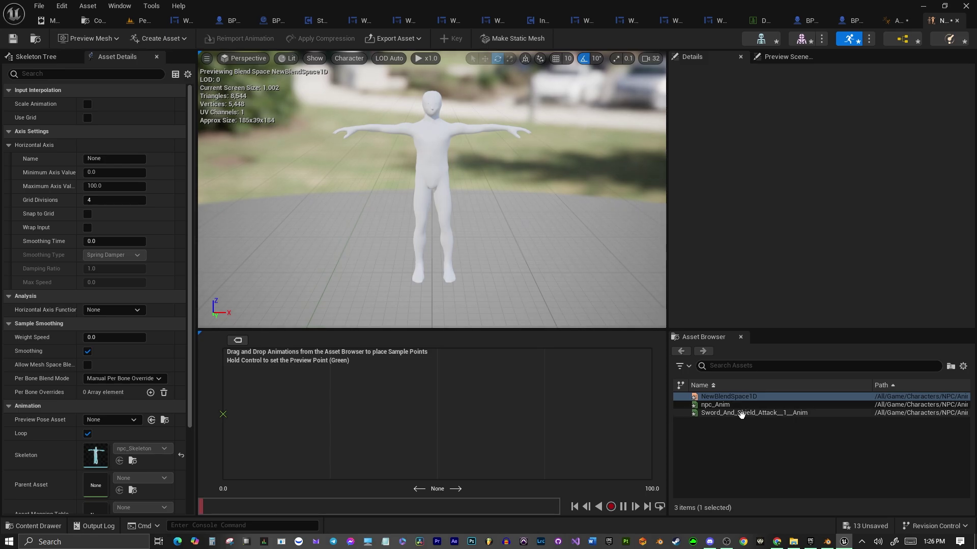
left_click_drag(741, 414, 394, 414)
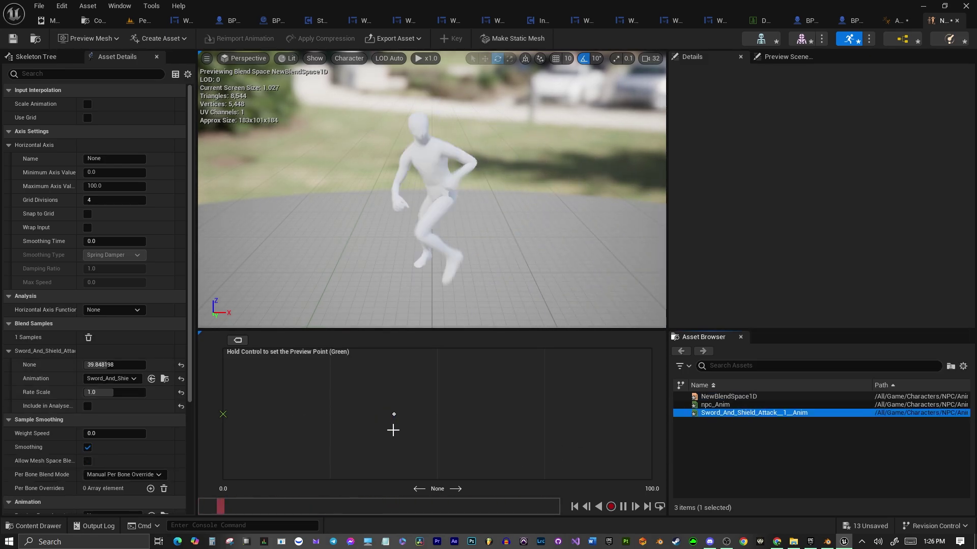
left_click_drag(393, 414, 203, 414)
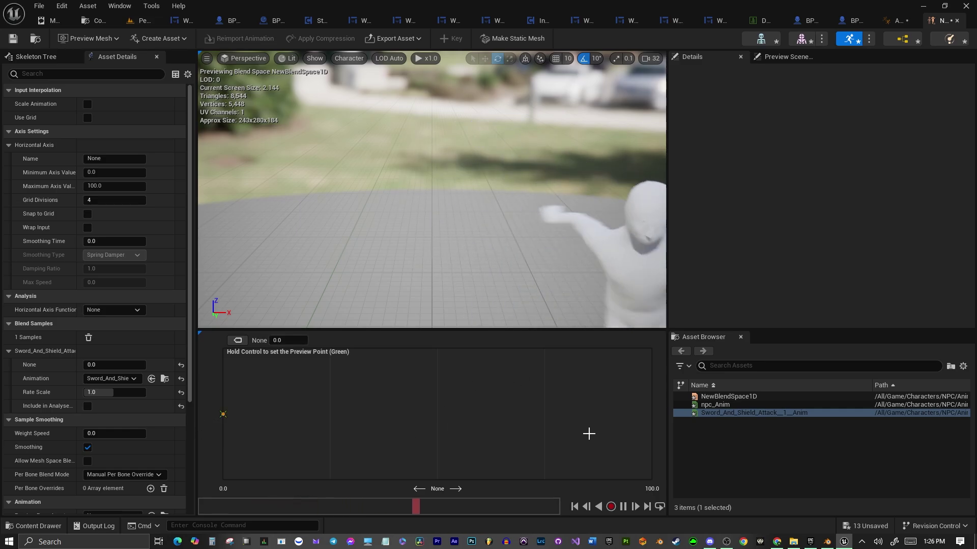
left_click(12, 38)
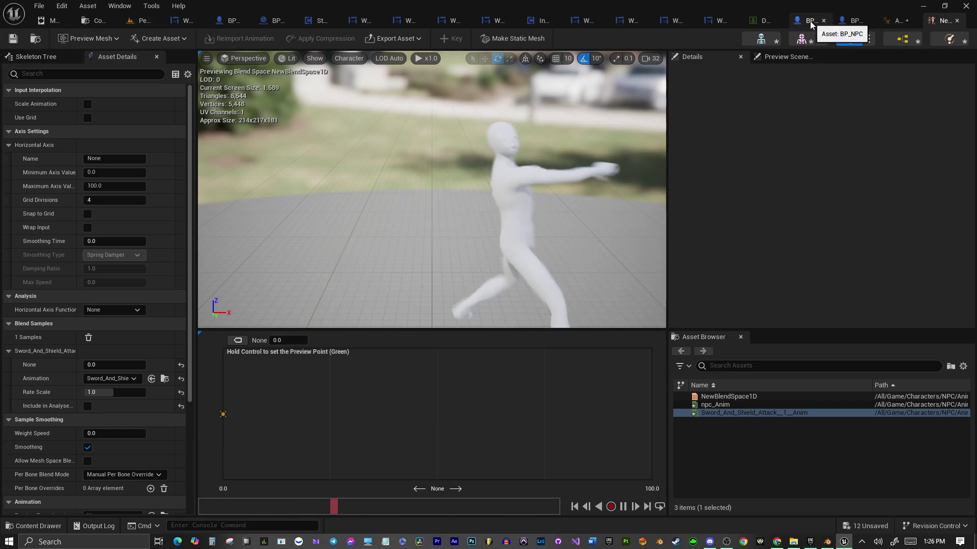
left_click(897, 20)
Connect a NewBlendSpace1D Blendspace Player to ABP_NPC's Output Pose and compile.
left_click(895, 289)
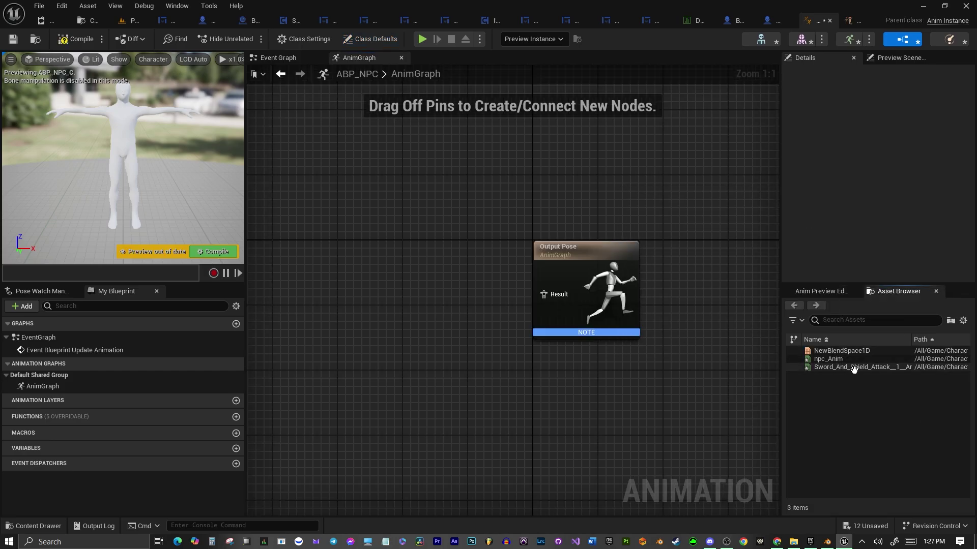
left_click_drag(842, 351, 421, 282)
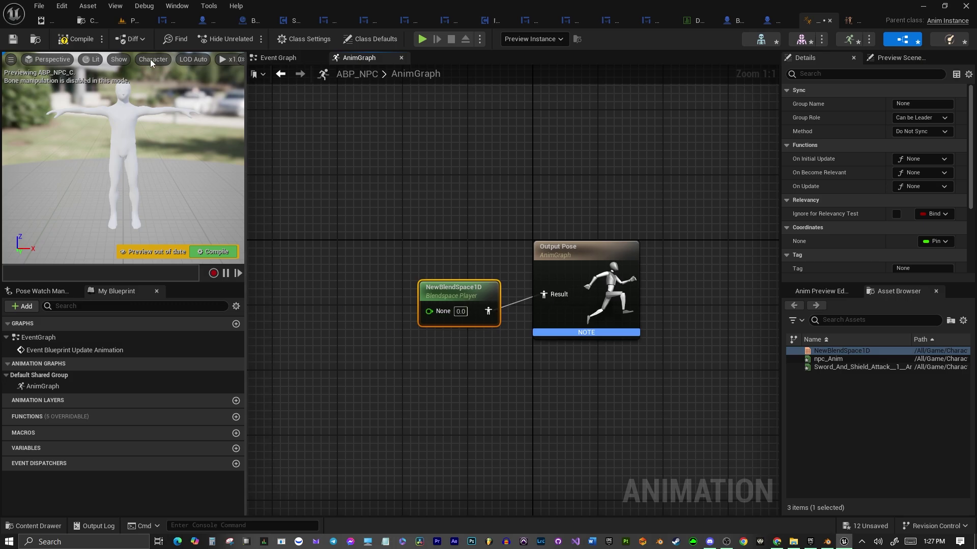
left_click(74, 39)
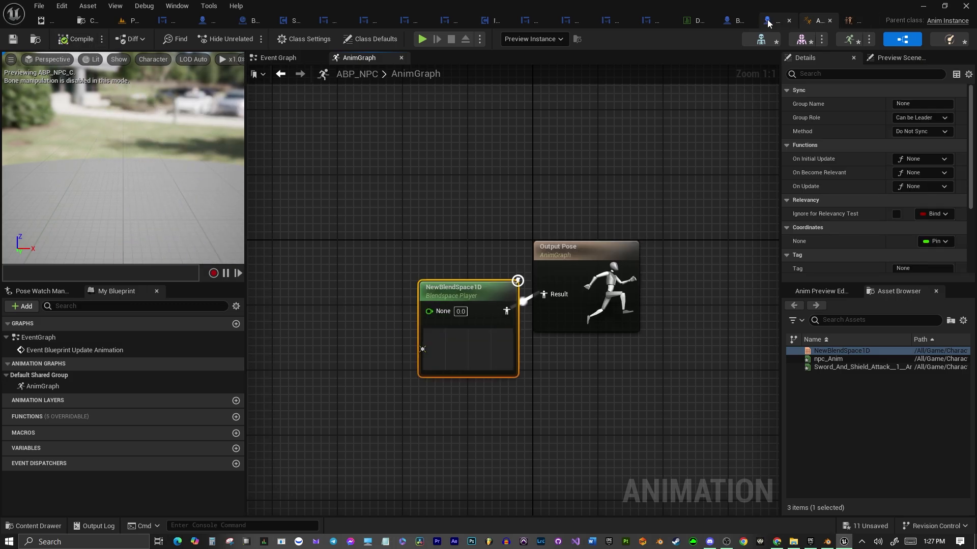
In BP_NPC's Class Defaults, set the Anim Class to ABP_NPC_C.
left_click(738, 20)
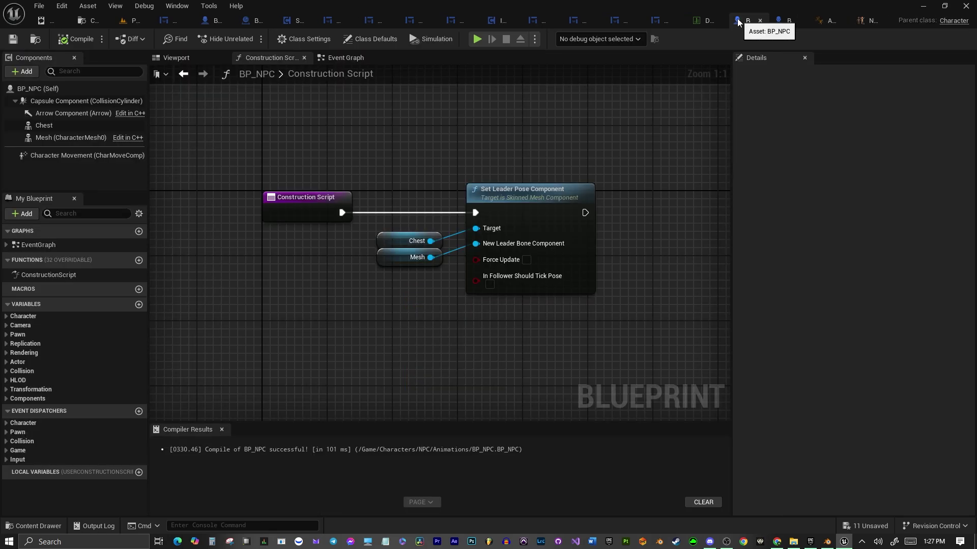
left_click(174, 59)
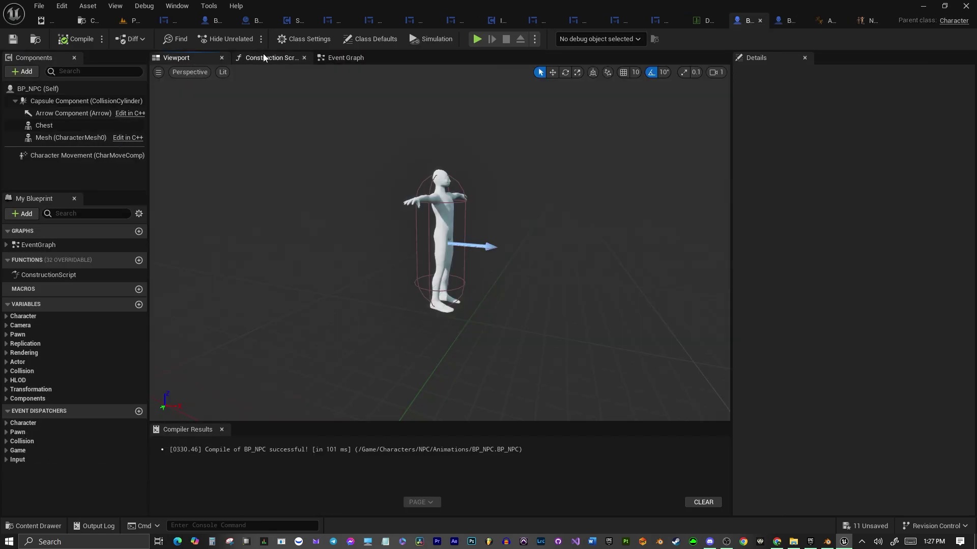
left_click(335, 58)
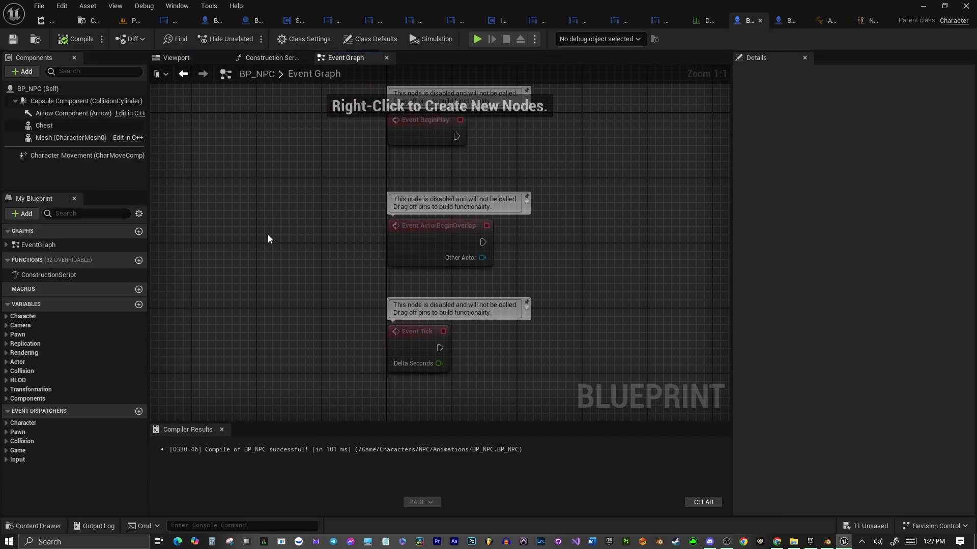
right_click_drag(267, 233, 322, 360)
left_click(174, 58)
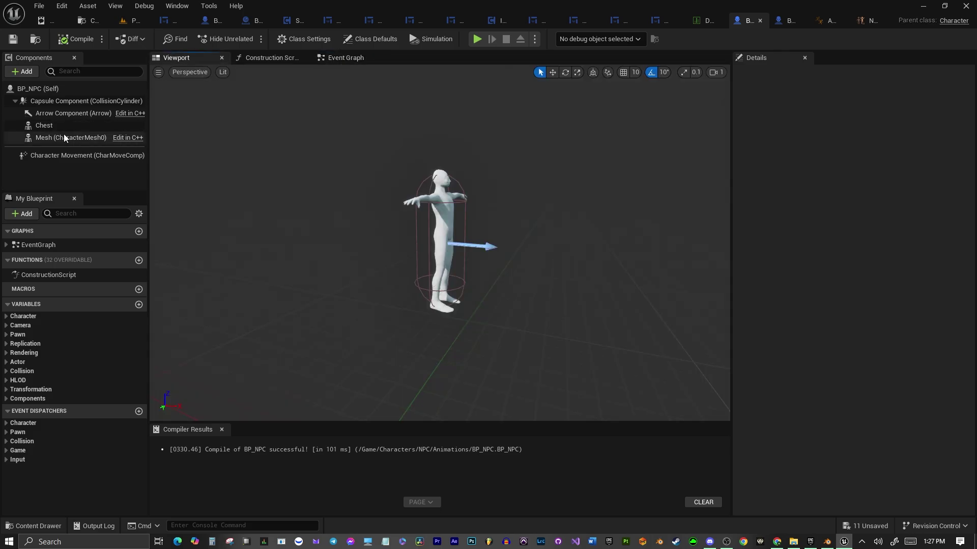
left_click(40, 89)
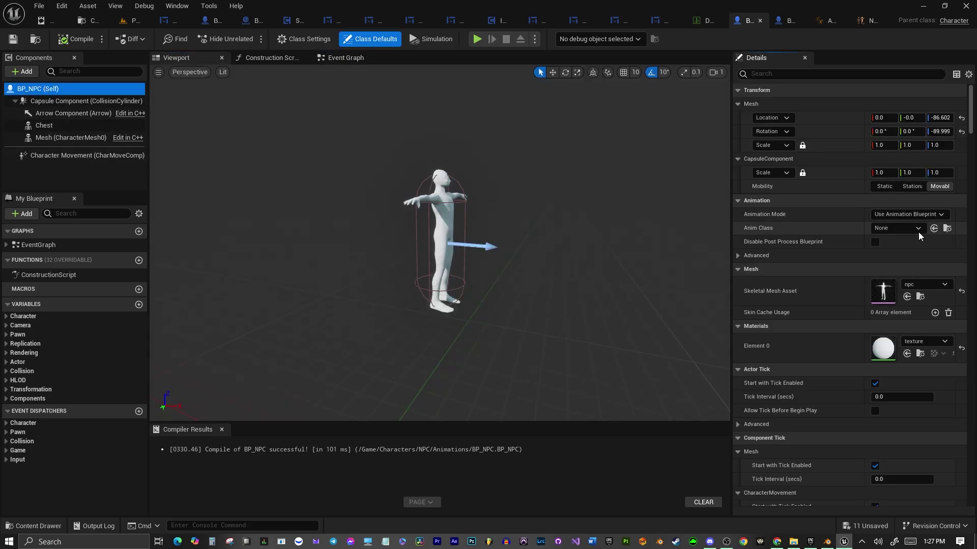
left_click(909, 228)
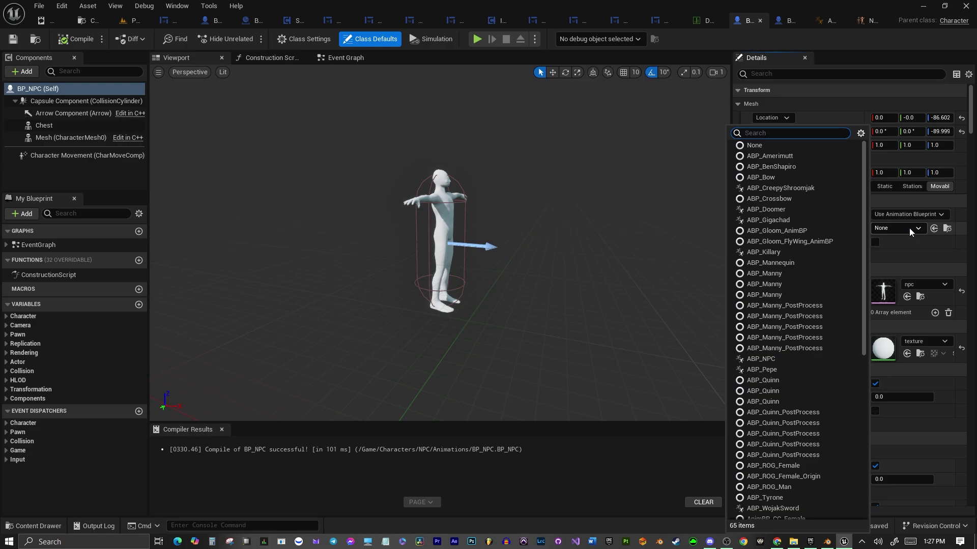
left_click(759, 359)
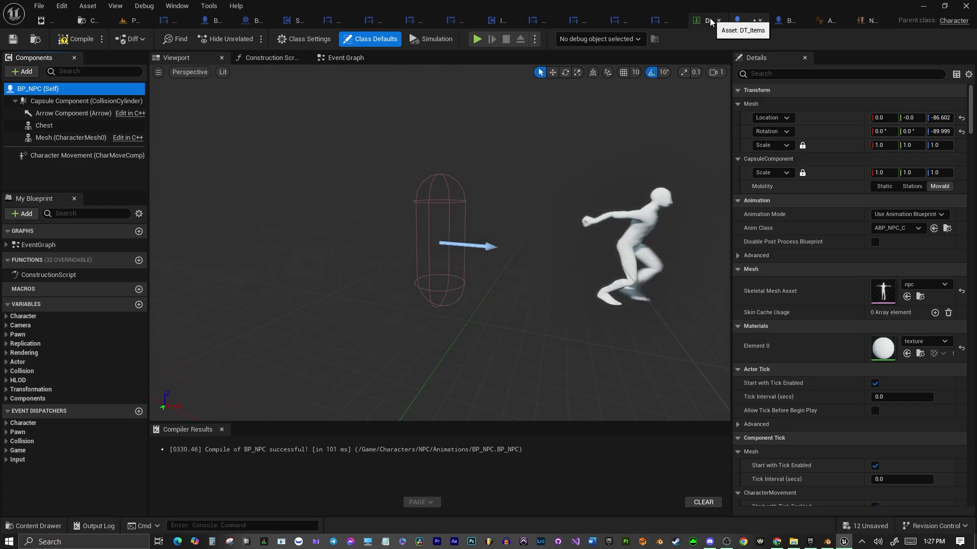
Enable root motion on Sword_And_Shield_Attack with Force Root Lock left off, then return to BP_NPC.
left_click(869, 21)
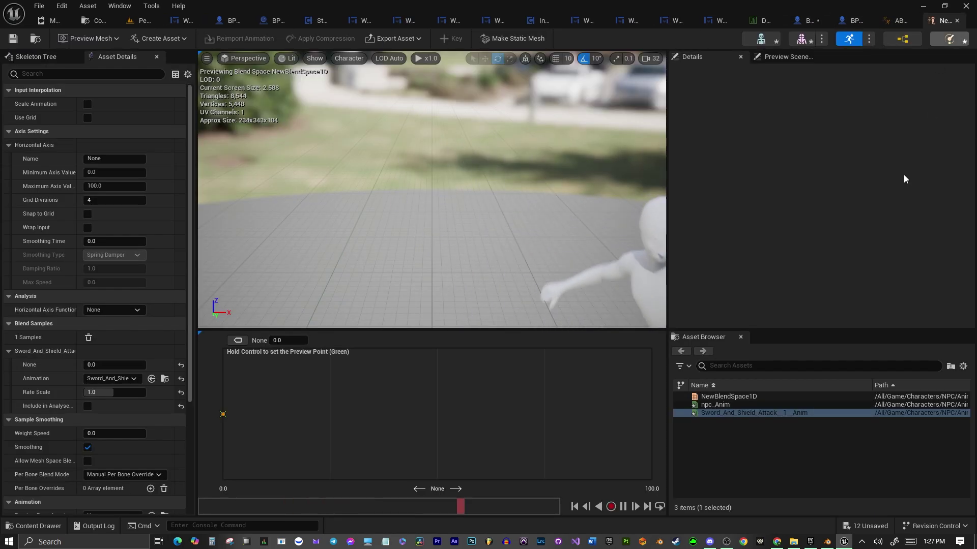
double_click(740, 413)
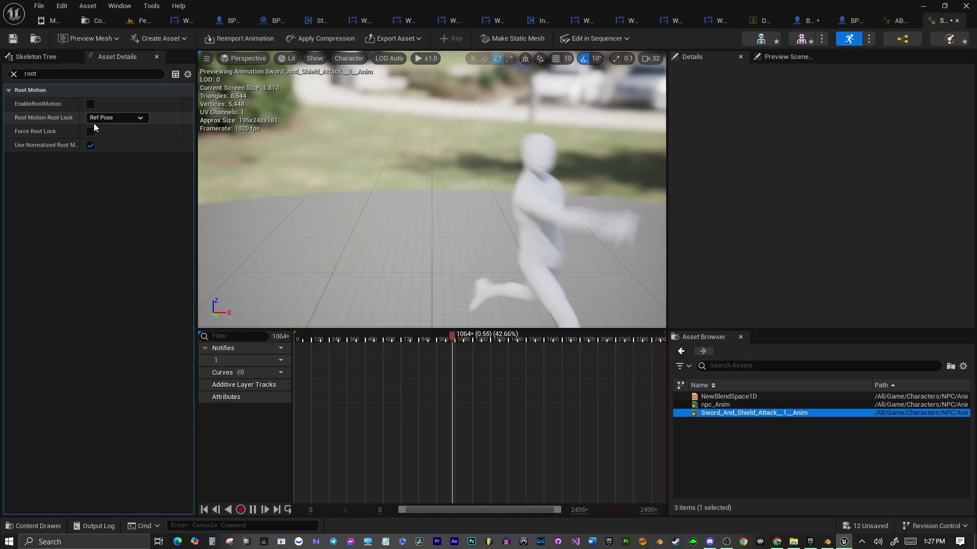
left_click(91, 132)
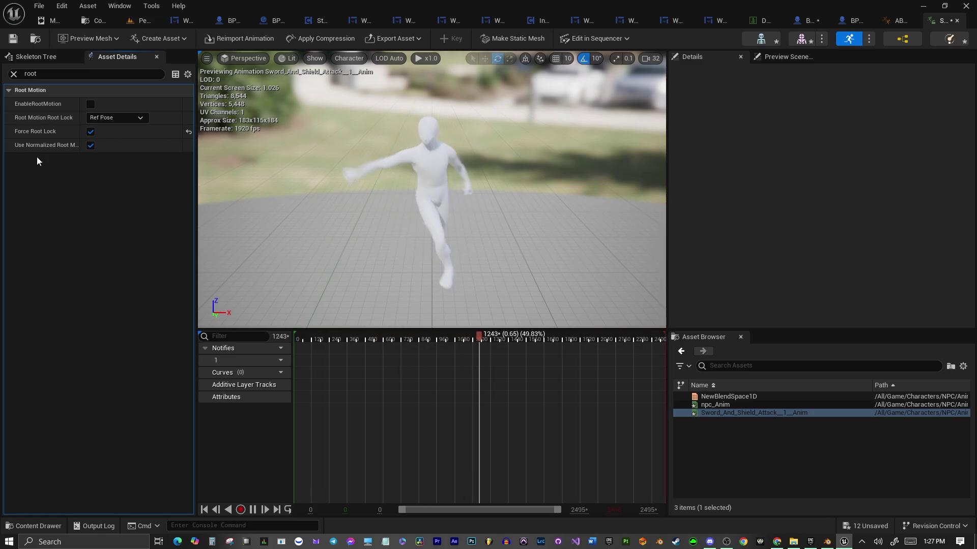
left_click(91, 132)
left_click(91, 104)
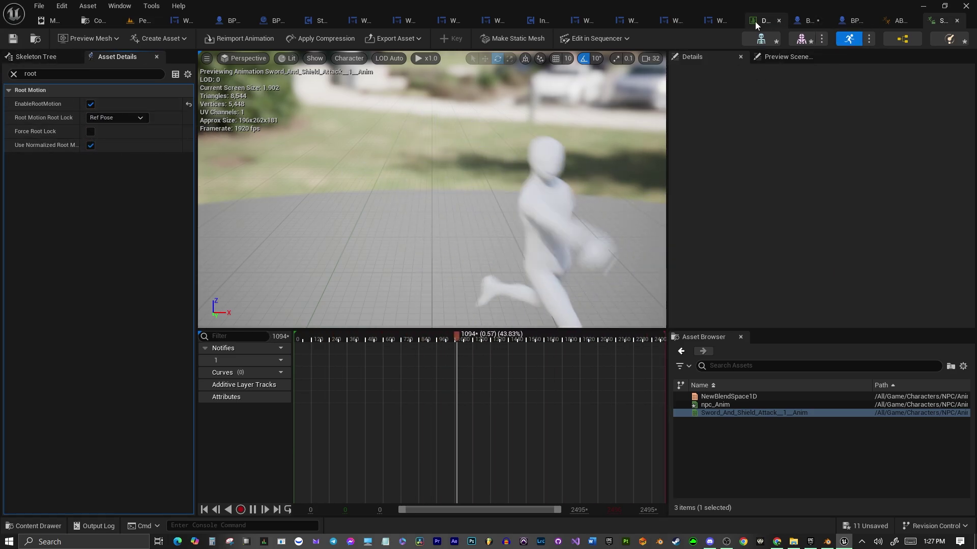
left_click(814, 23)
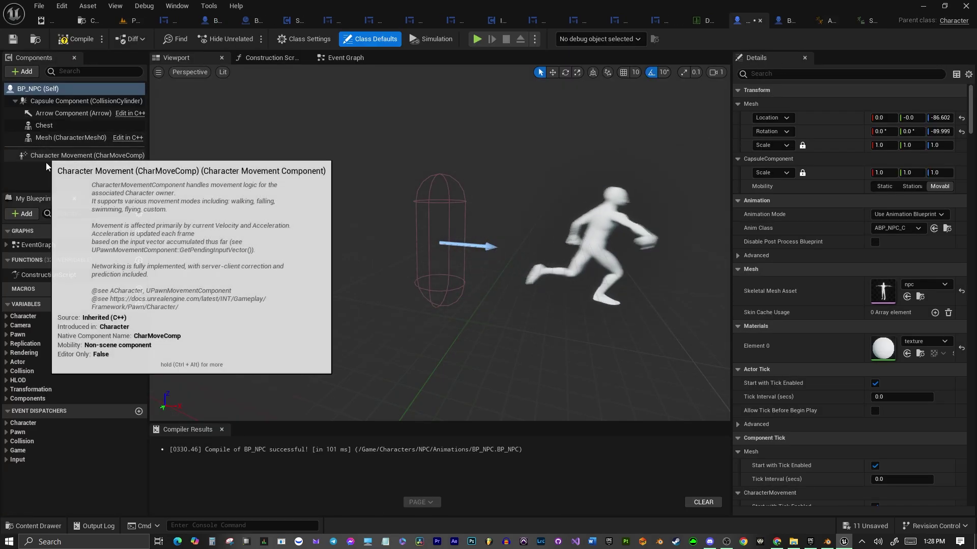
Assign the Chest skeletal mesh to BP_NPC's Chest component and compile.
left_click(42, 125)
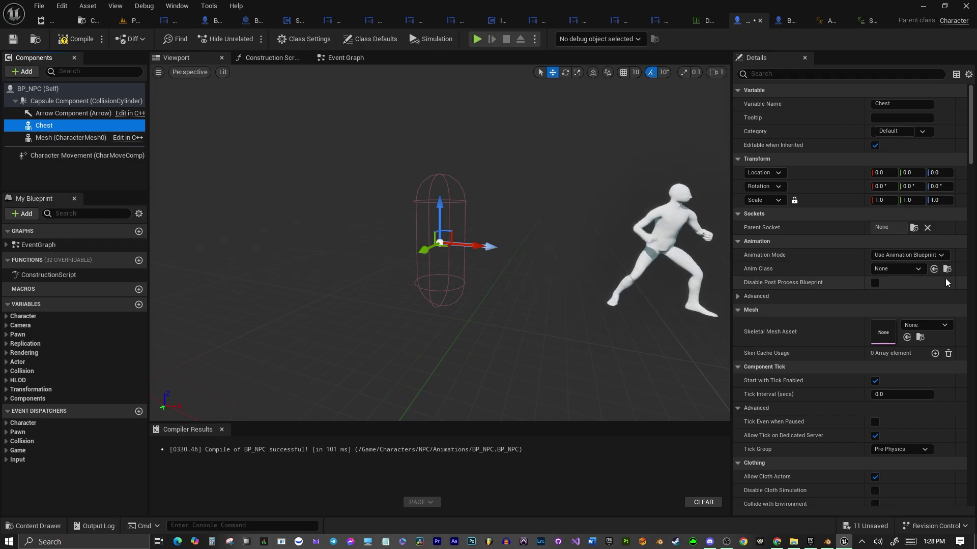
left_click(918, 325)
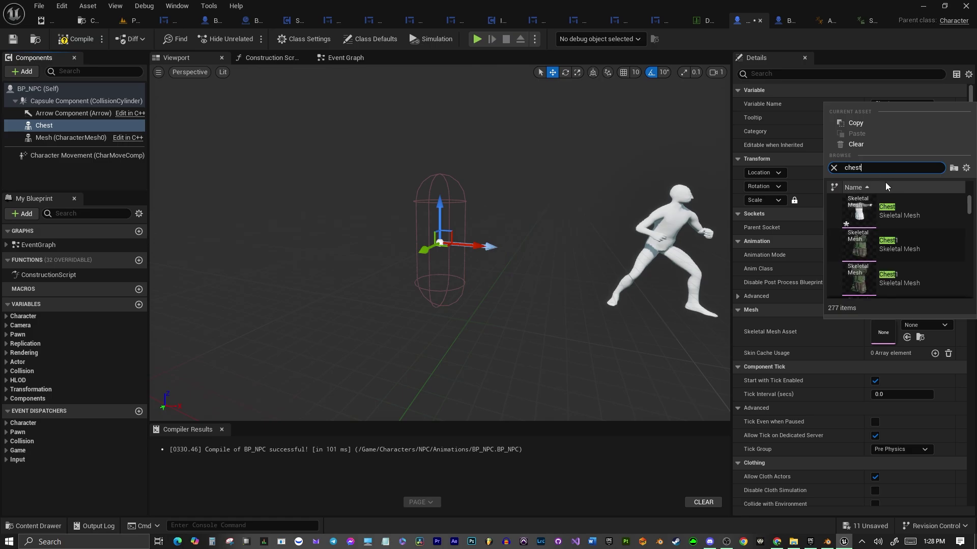
left_click(873, 209)
scroll(535, 301, "down", 5)
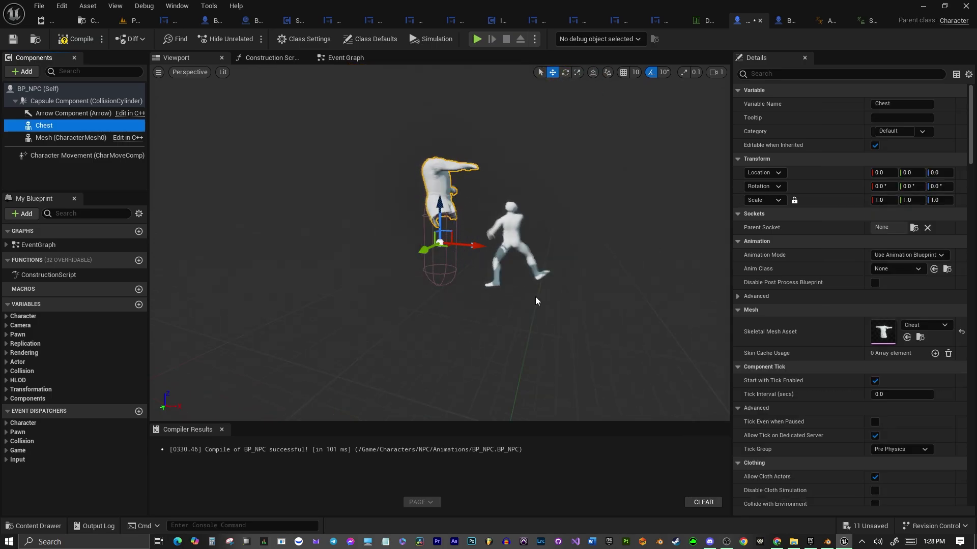
right_click_drag(493, 276, 474, 318)
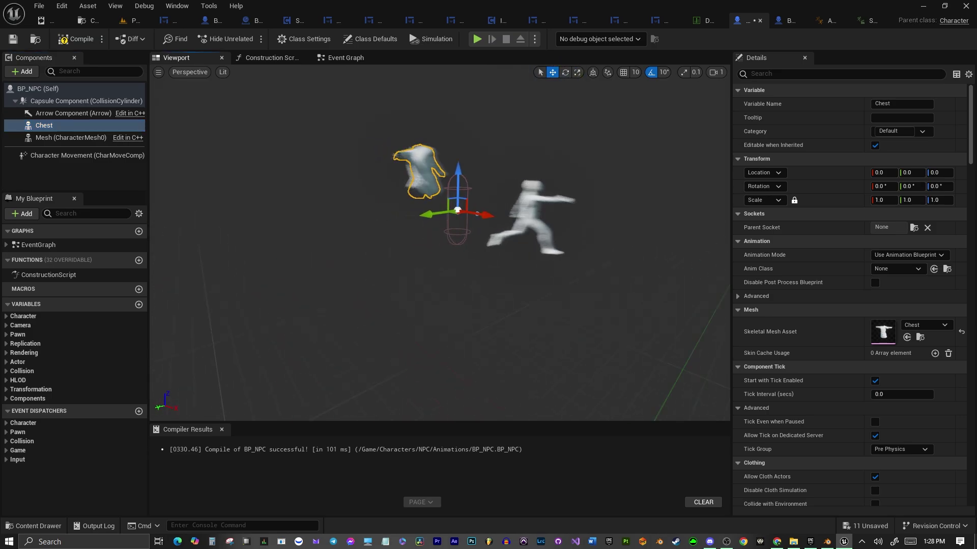
left_click(73, 41)
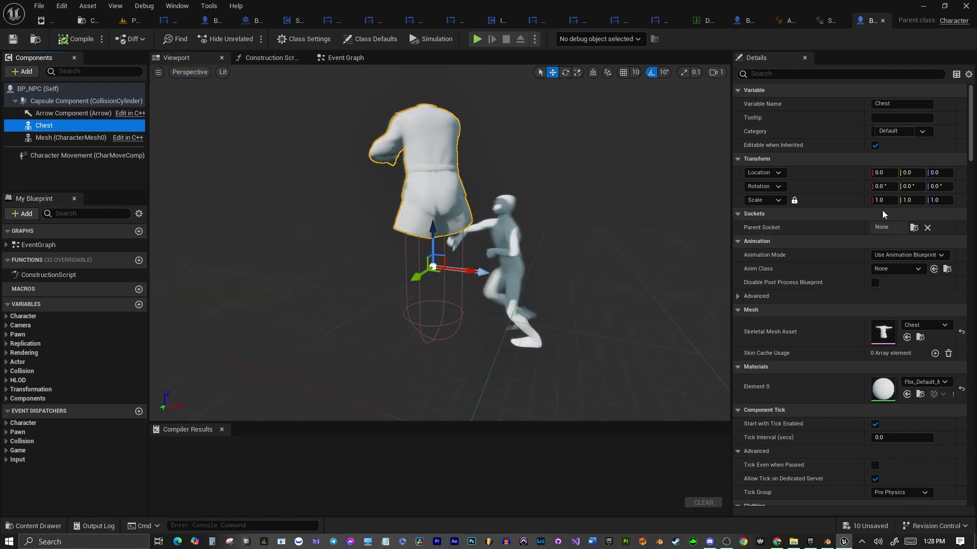
Select the character's Mesh component with the rotation gizmo active.
left_click(63, 134)
key("e")
left_click(56, 137)
Parent the Chest component under the Mesh and switch the gizmo back to move.
mouse_move(49, 139)
left_mouse_down()
mouse_move(52, 116)
mouse_move(51, 141)
left_mouse_up()
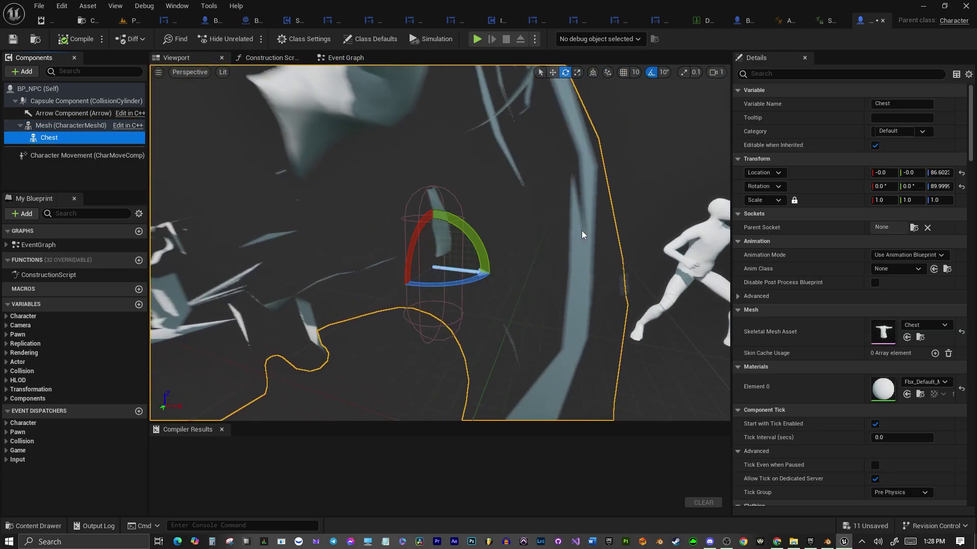
left_click(49, 127)
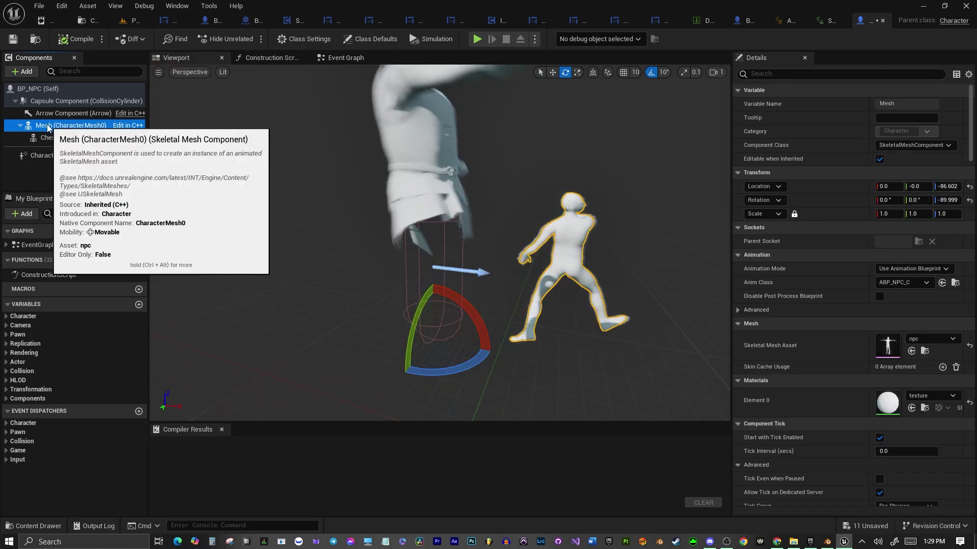
key("w")
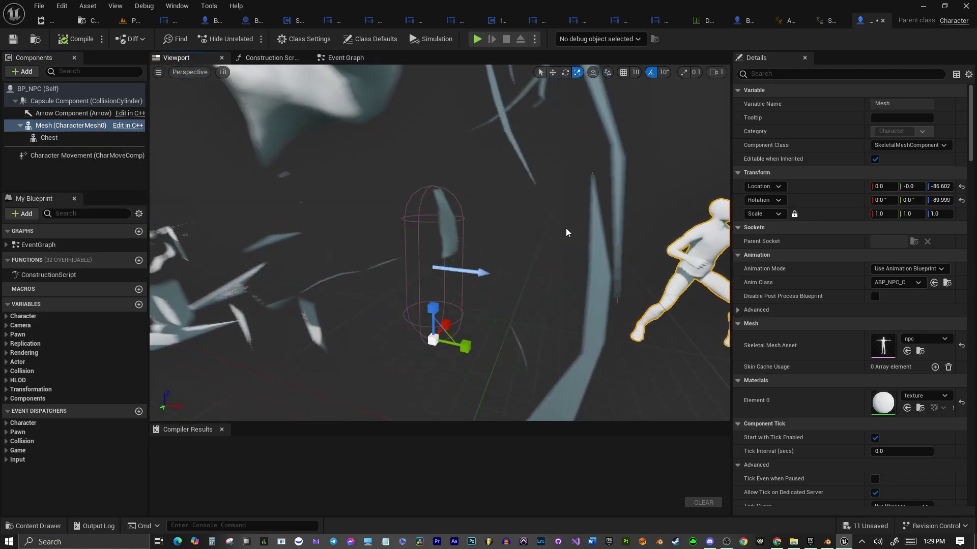
Review the Chest's animation mode options, then place a BP_NPC actor in the level.
left_click(50, 138)
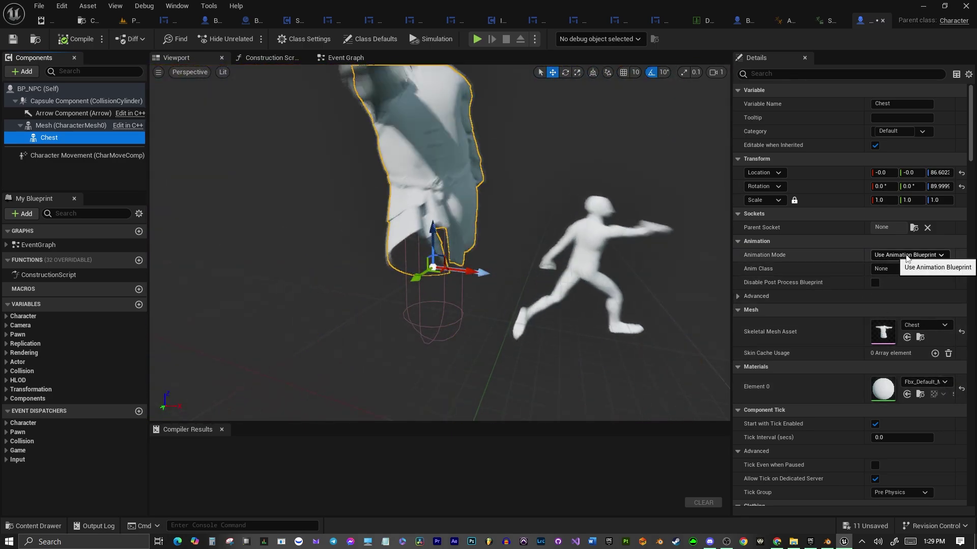
left_click(907, 256)
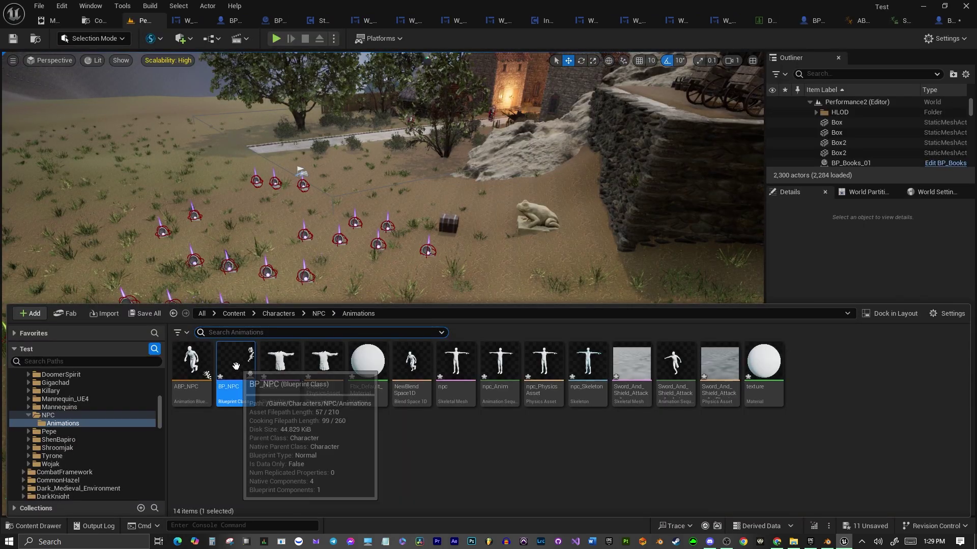
left_click_drag(229, 393, 358, 265)
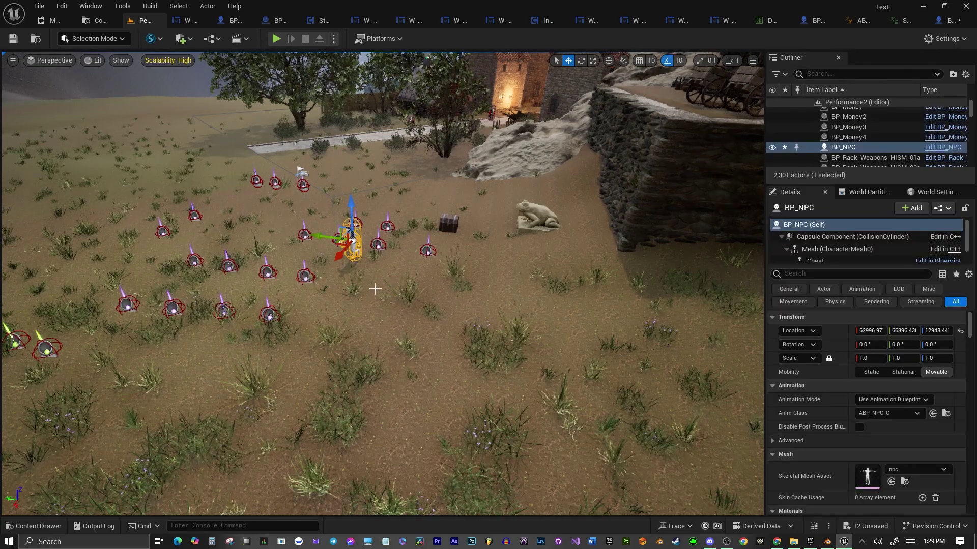
key("w")
mouse_move(375, 288)
right_mouse_down()
mouse_move(375, 278)
mouse_move(376, 301)
right_mouse_up()
key("s")
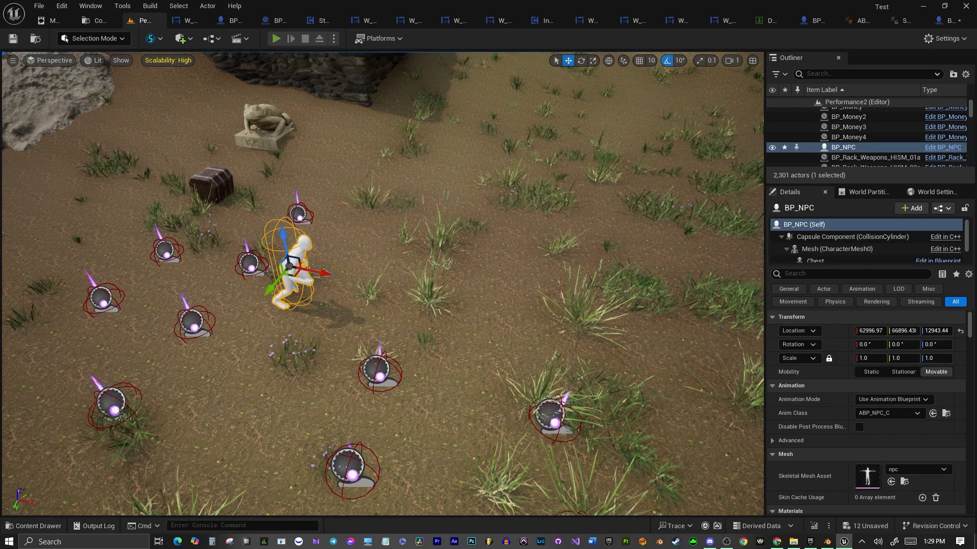
key("alt+p")
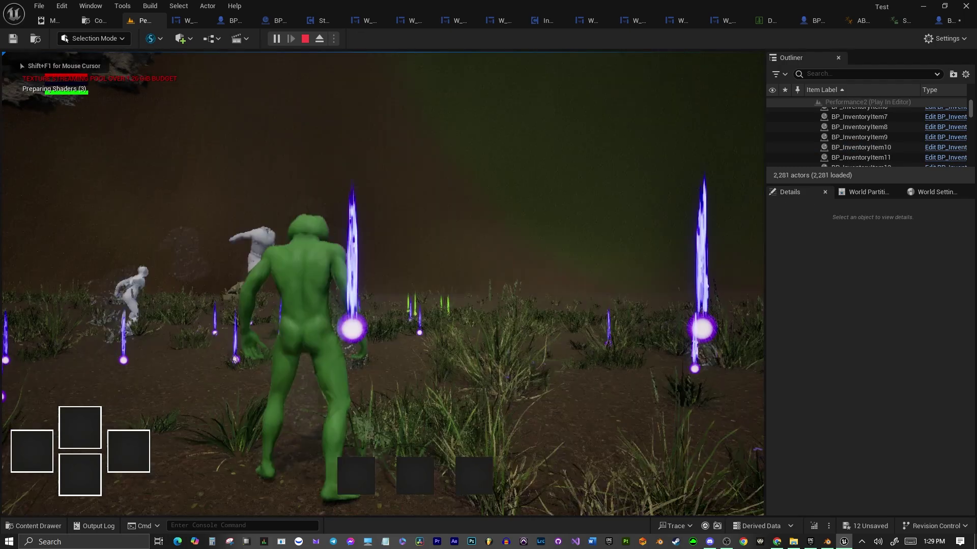
key("w")
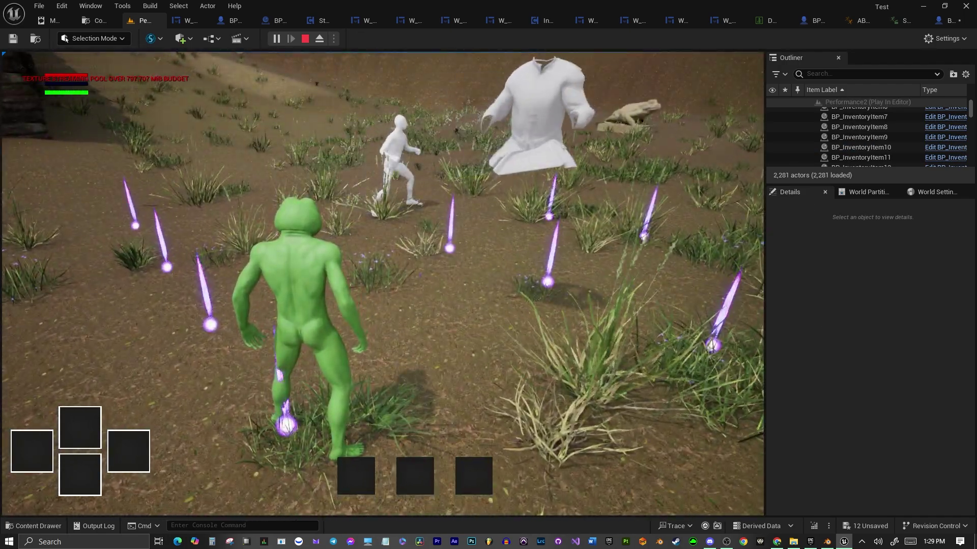
key("Escape")
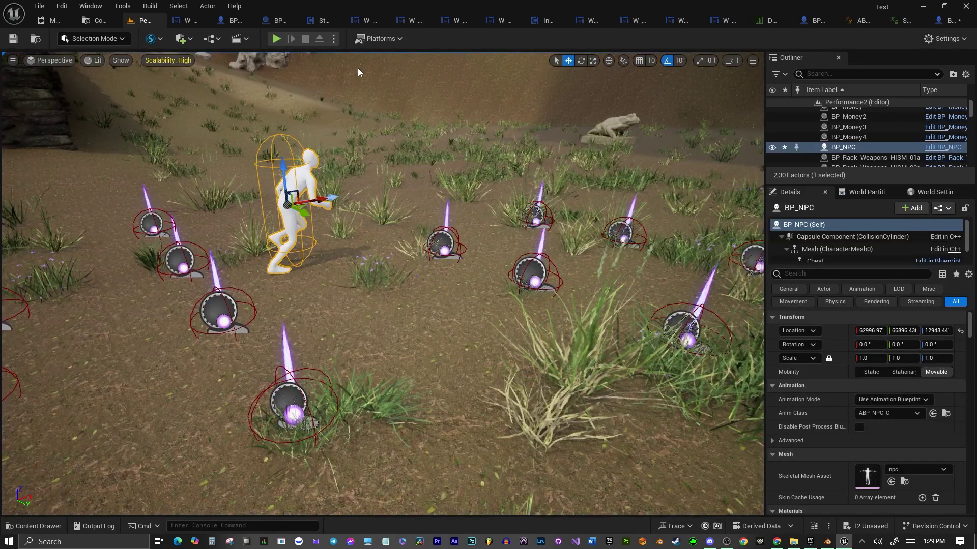
Back in BP_NPC, frame the Chest component in the viewport to check the shirt's fit.
left_click(944, 20)
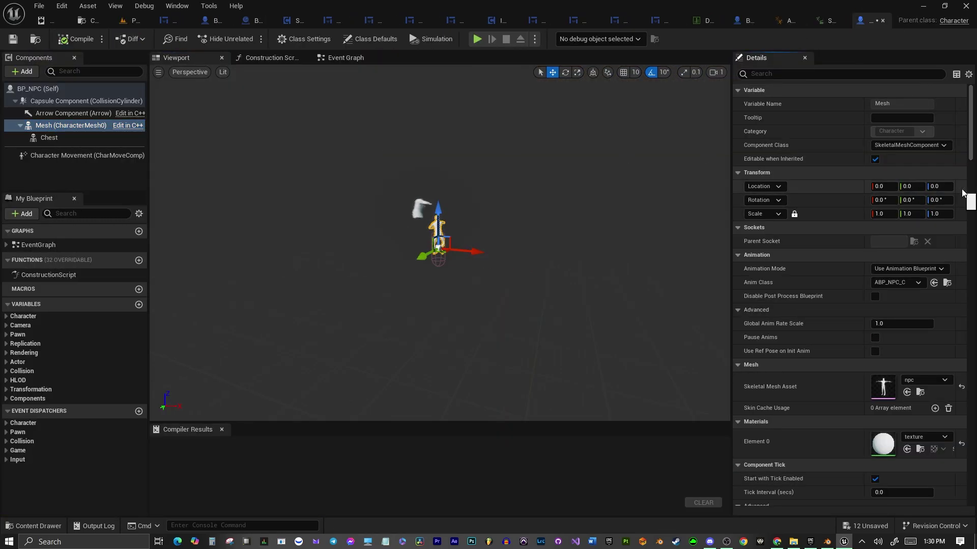
left_click(50, 137)
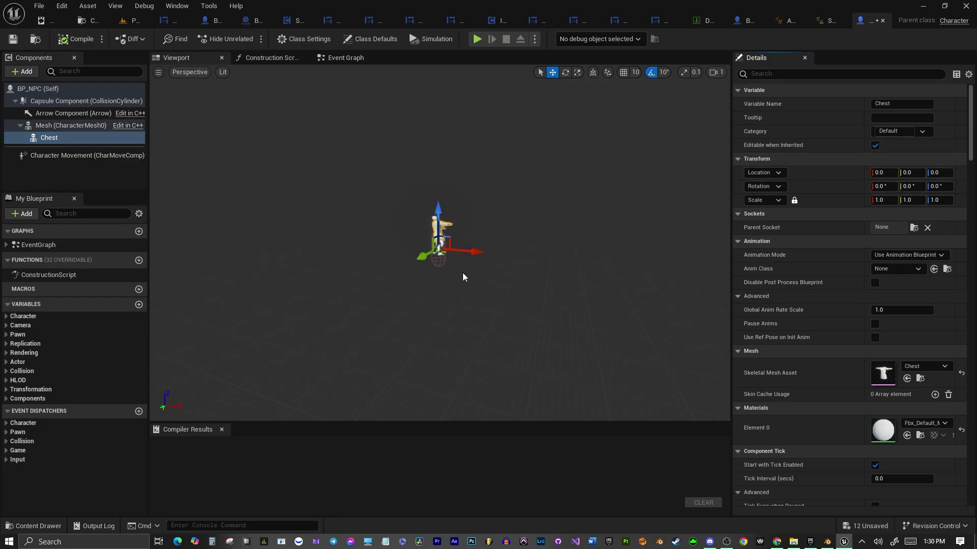
key("f")
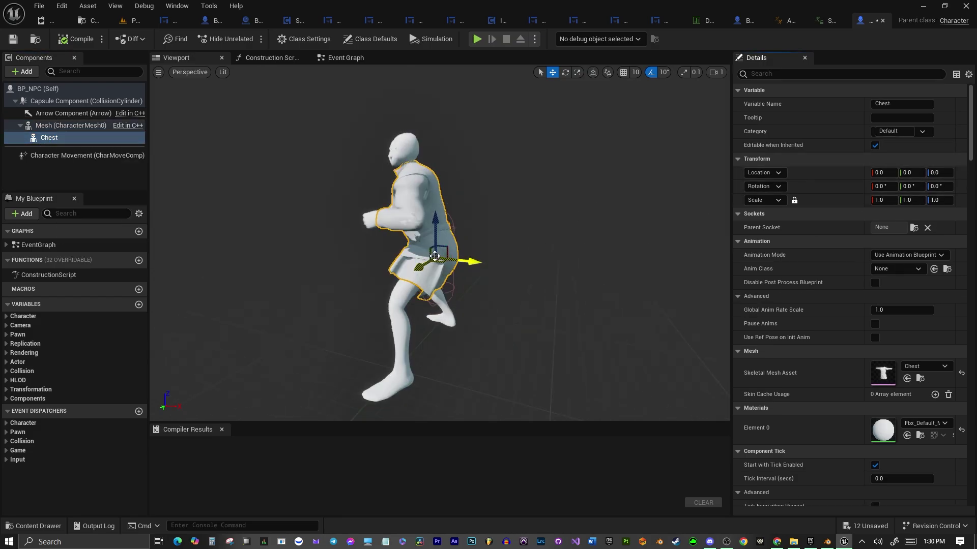
scroll(434, 256, "down", 3)
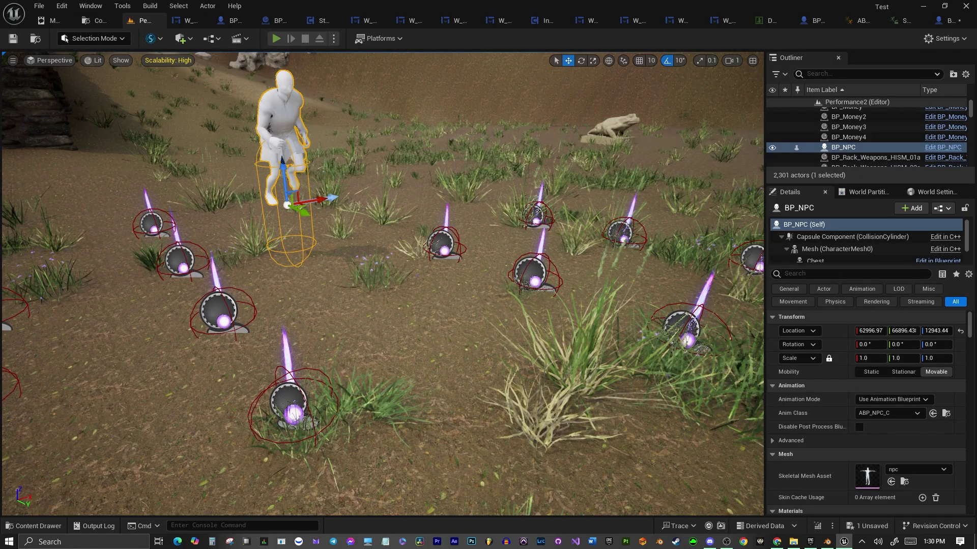
Play In Editor, run forward to watch the NPC attack in its shirt, then stop.
key("alt+p")
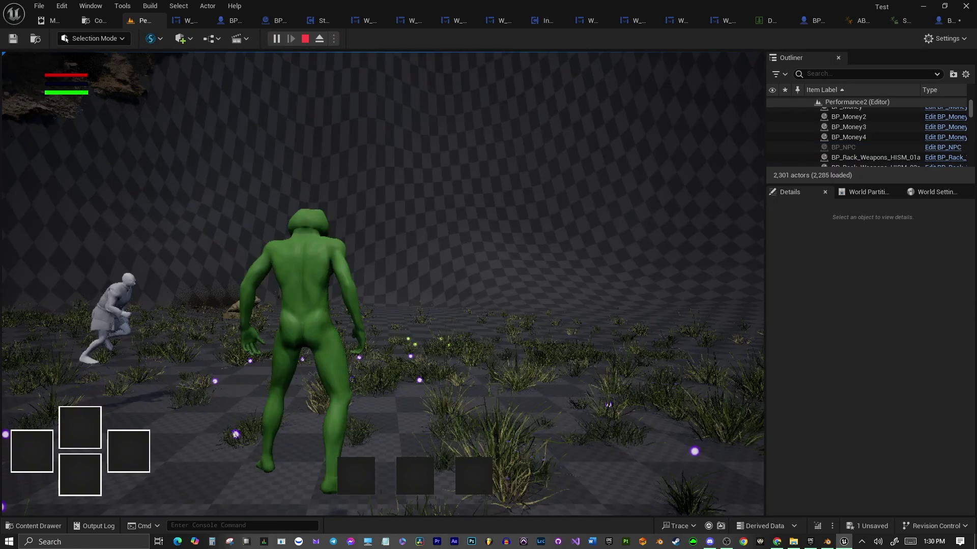
key("w")
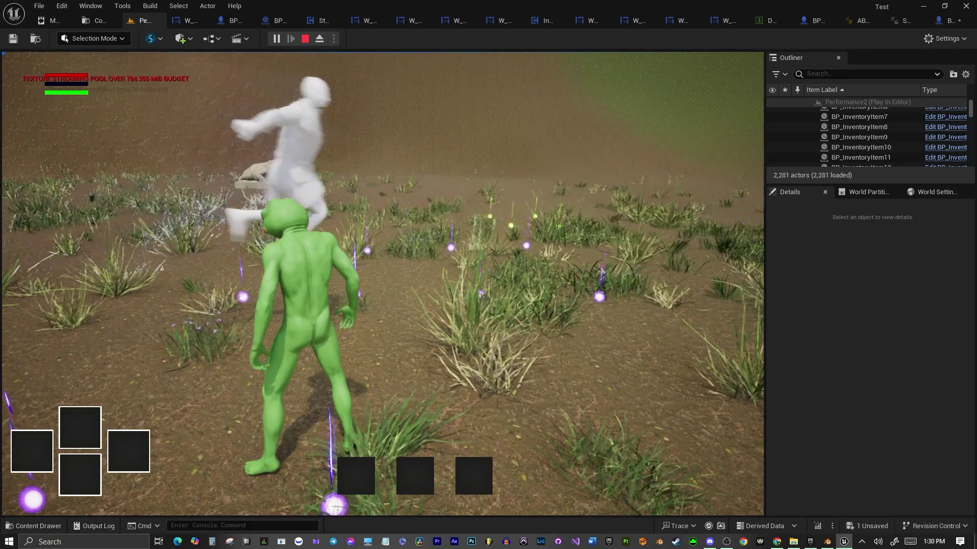
key("Escape")
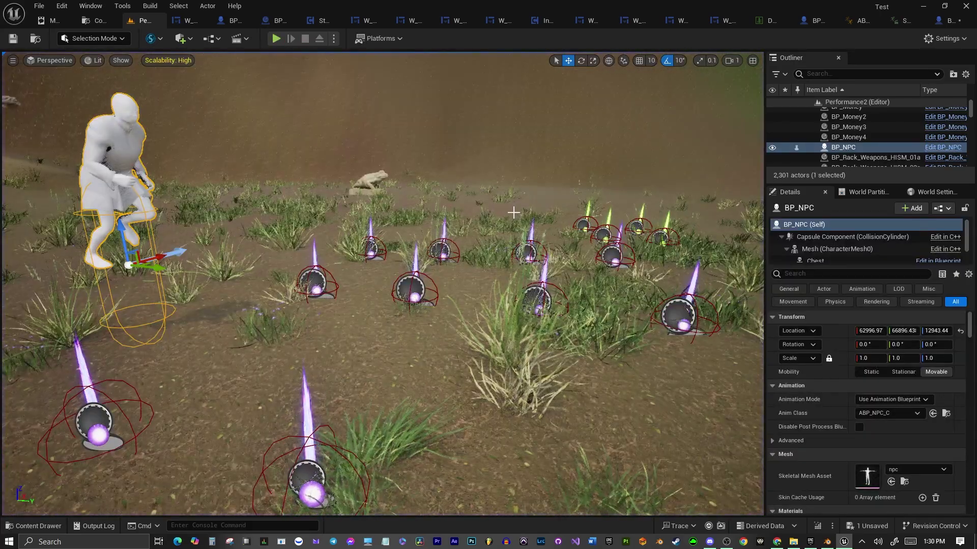